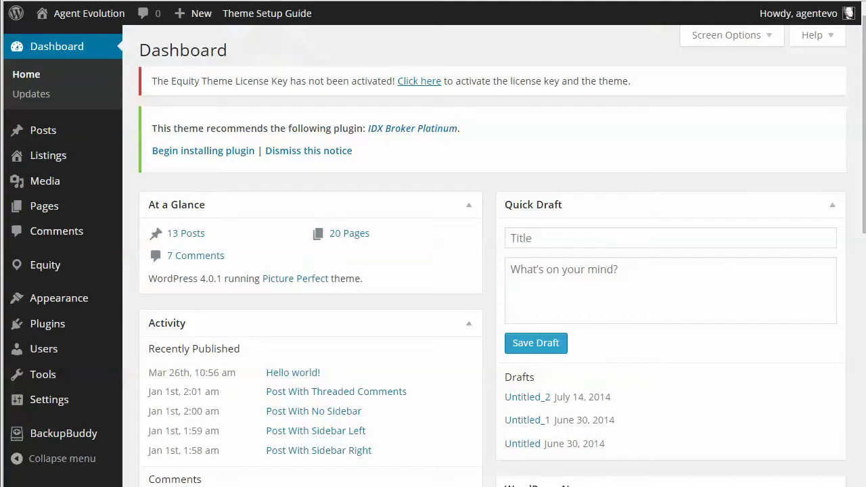
- Open the Reading settings and check what the front page displays
mouse_move(63, 405)
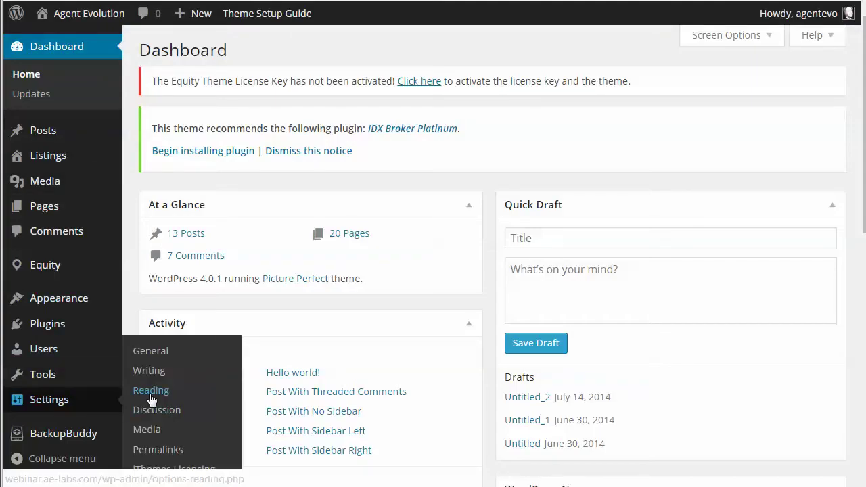
click(151, 393)
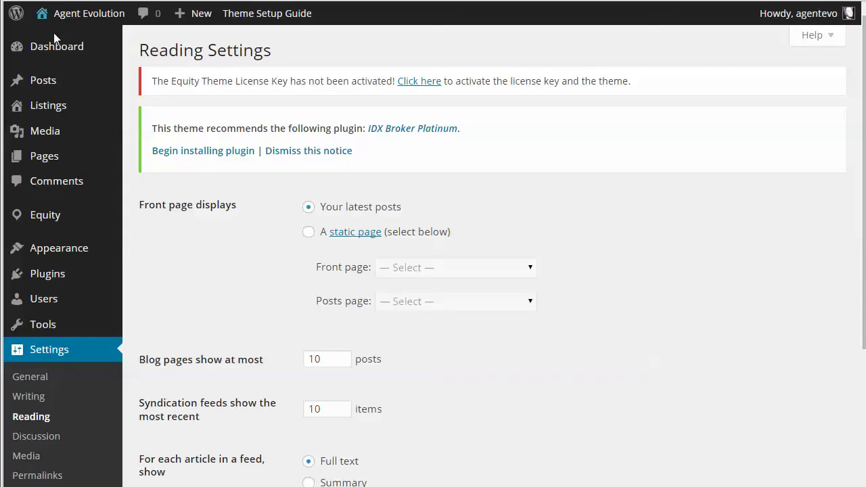
- Create a new navigation menu named My Custom Menu
mouse_move(31, 248)
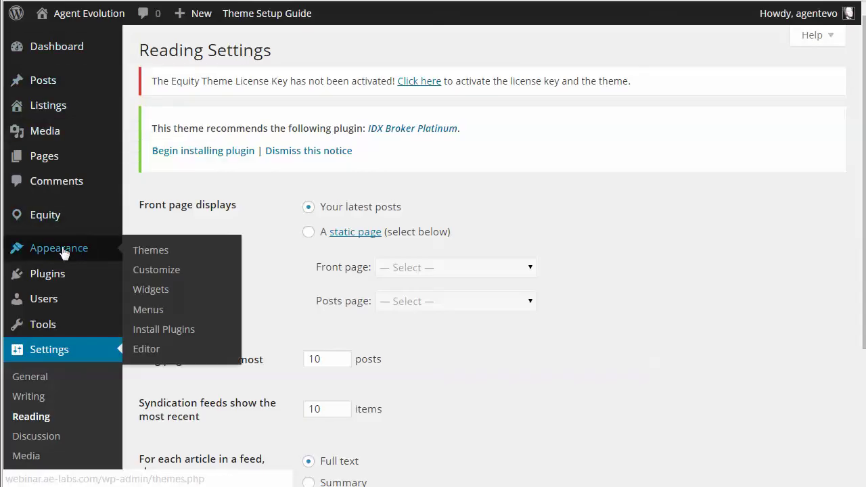
click(148, 309)
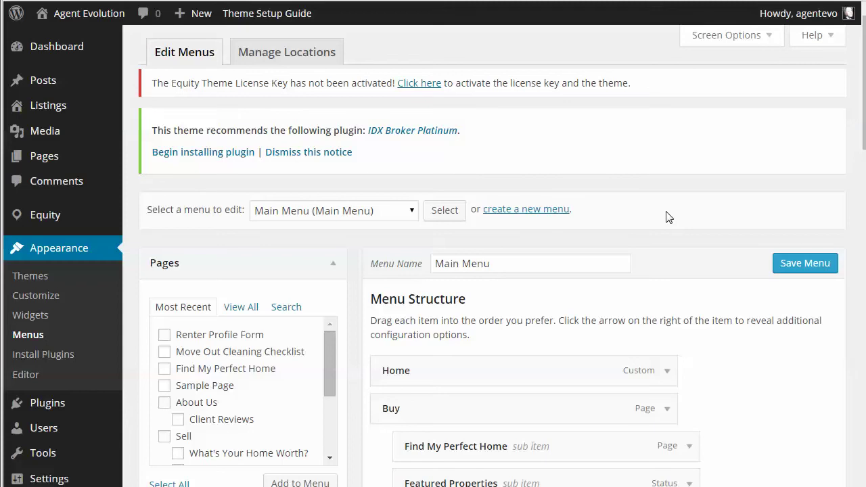
click(330, 211)
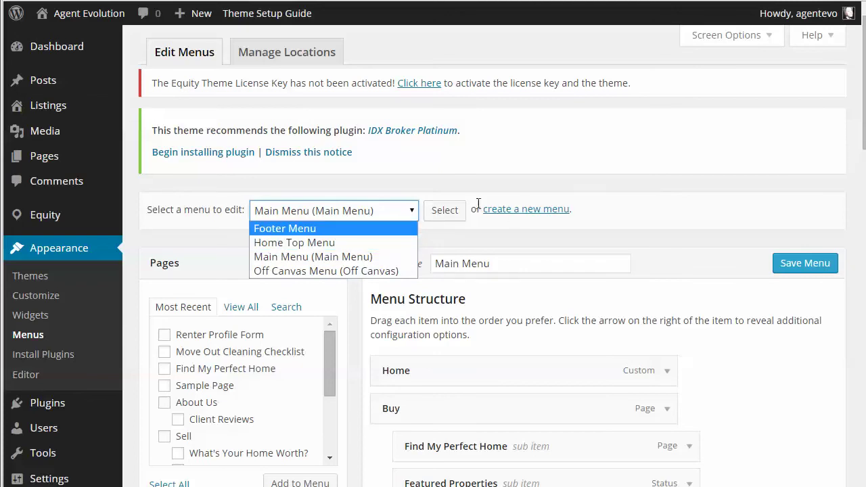
click(520, 212)
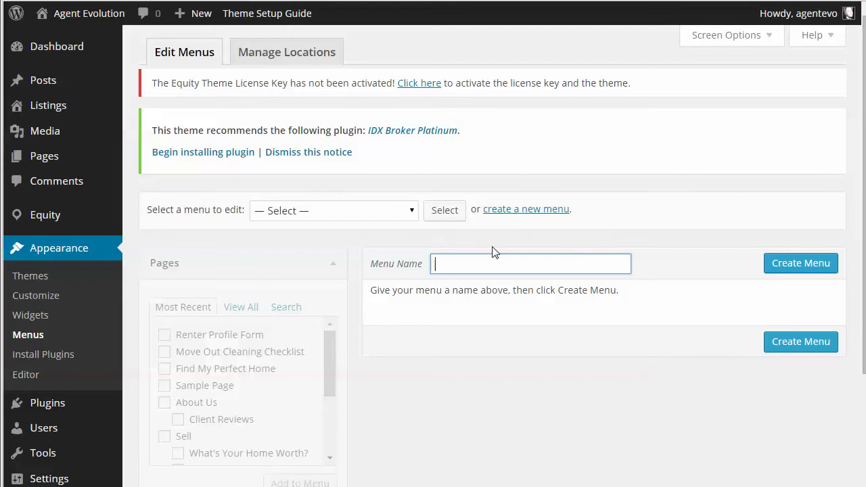
text(My Custom Menu)
click(801, 261)
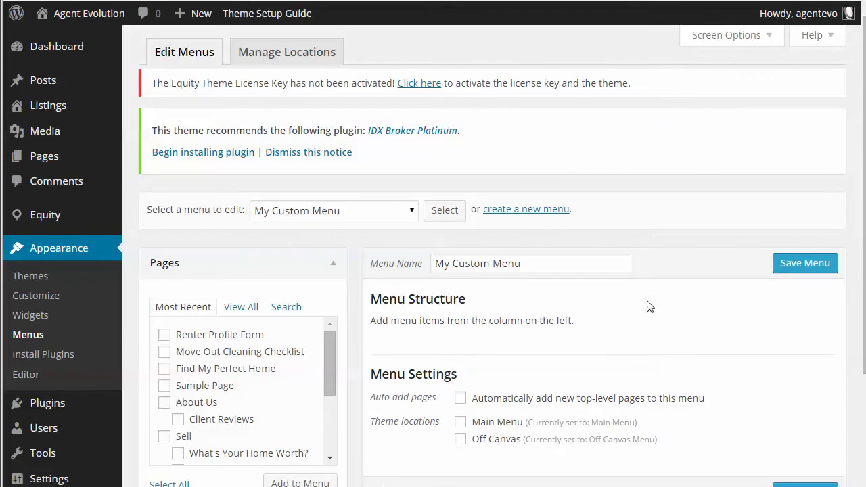
- On the Picture Perfect site, examine the full list of IDX Pages that can be added to the Home Top Menu
scroll(648, 306, down, 3)
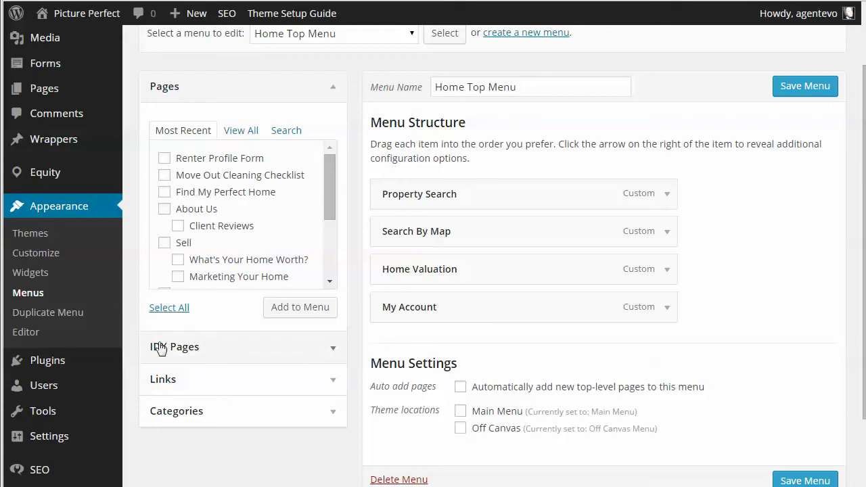
click(331, 348)
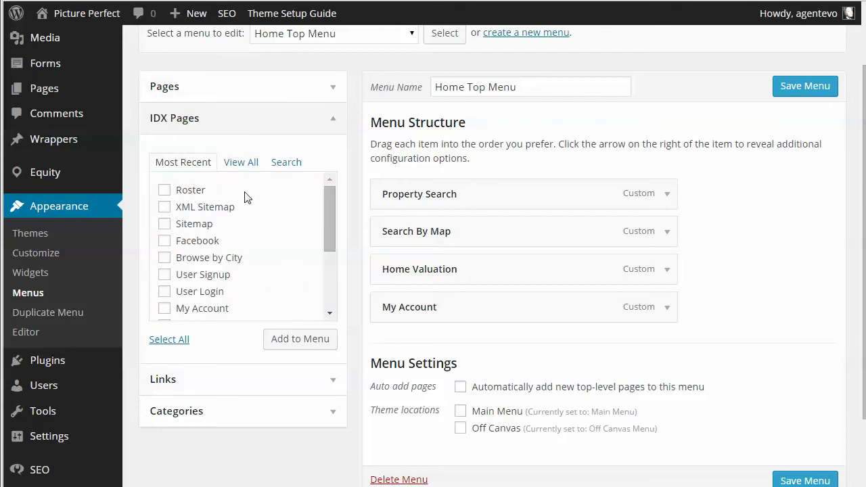
click(241, 163)
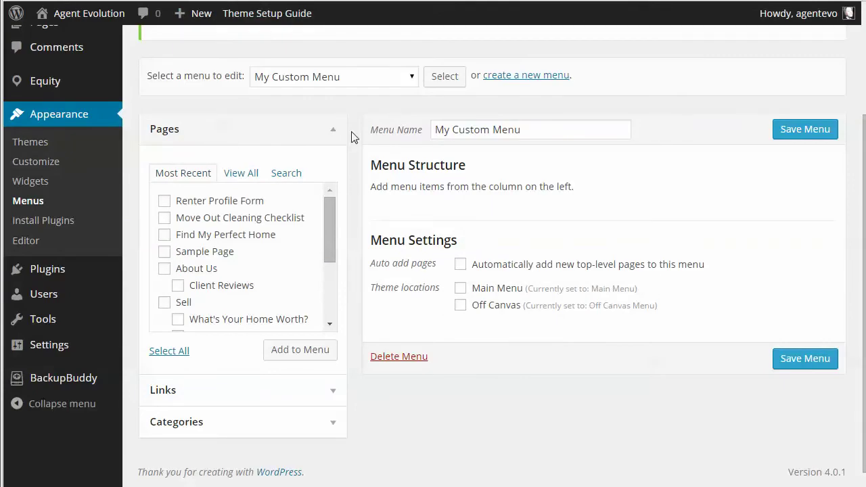
- Add the Buy page to My Custom Menu from the complete list of pages
click(245, 174)
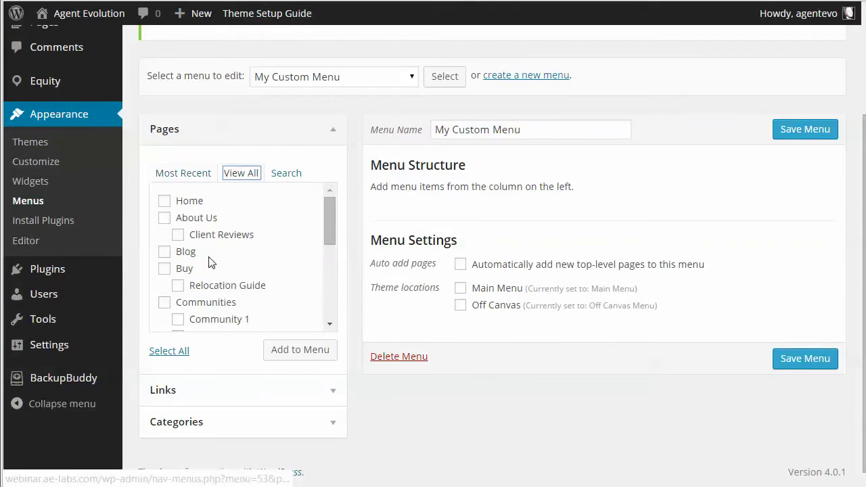
mouse_move(332, 225)
mouse_down()
mouse_move(332, 248)
mouse_move(332, 226)
mouse_up()
click(164, 268)
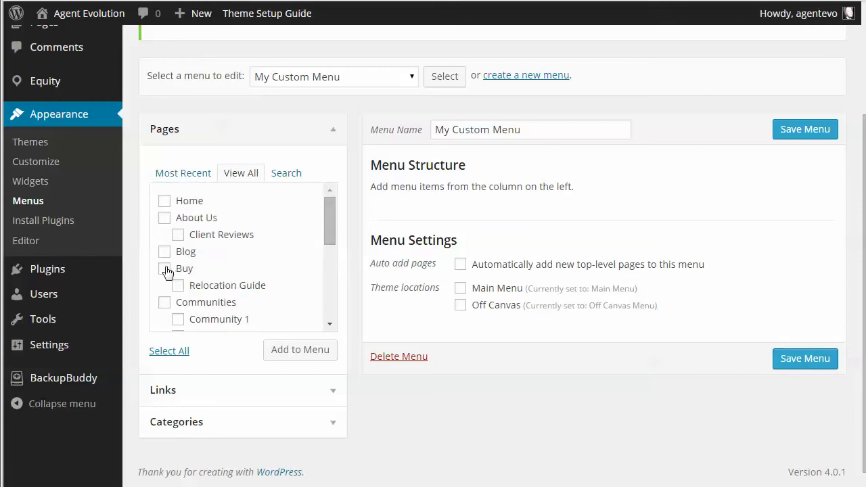
click(311, 363)
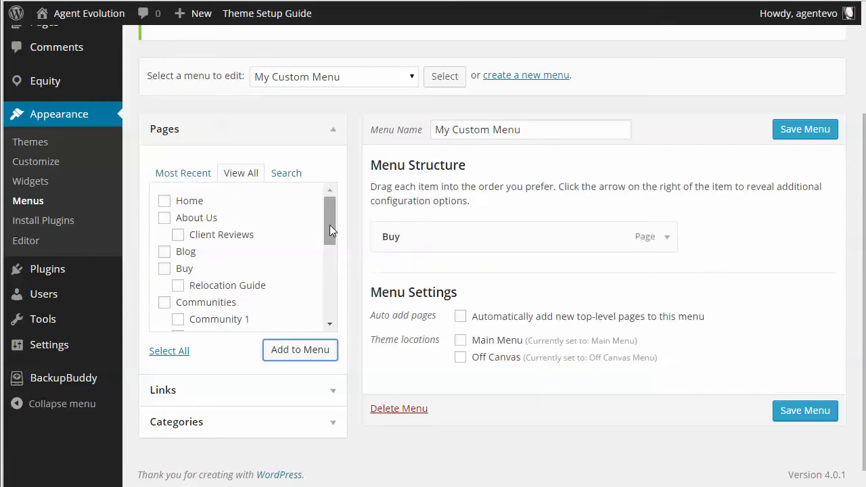
- Add the Sell and Contact Us pages to My Custom Menu
drag(331, 226, 329, 297)
click(164, 269)
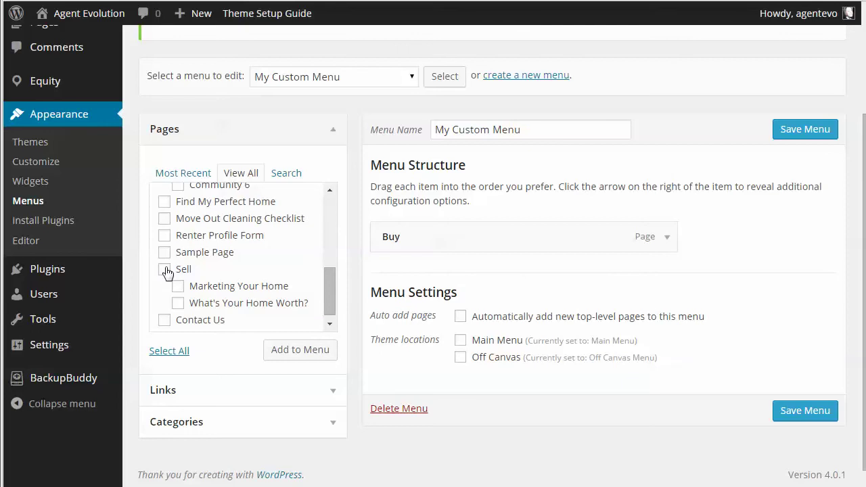
click(297, 349)
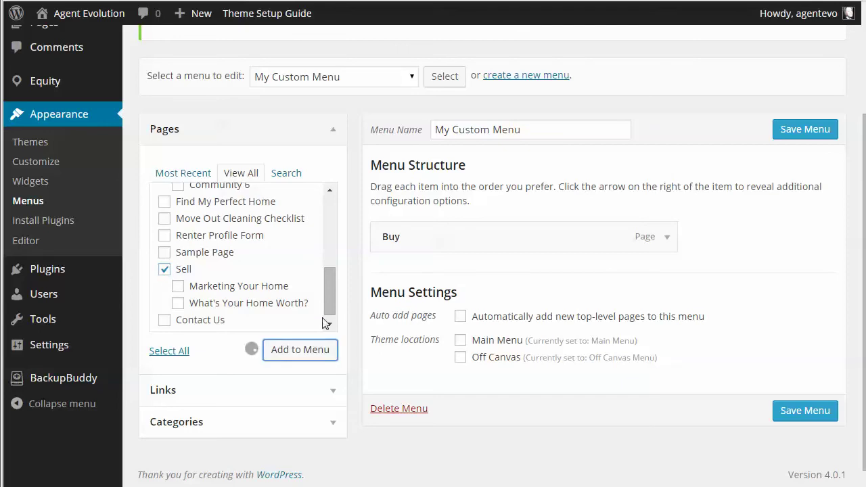
click(165, 321)
click(329, 351)
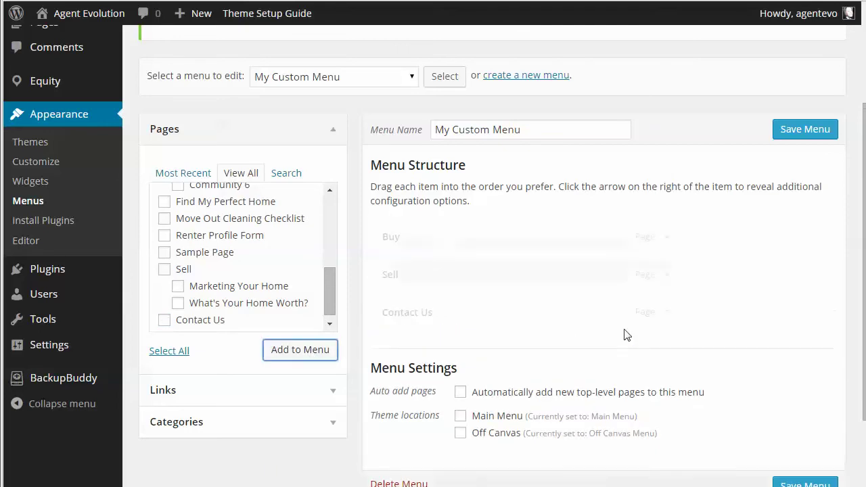
- Open the Buy menu item's settings and its CSS Classes value for editing
click(666, 238)
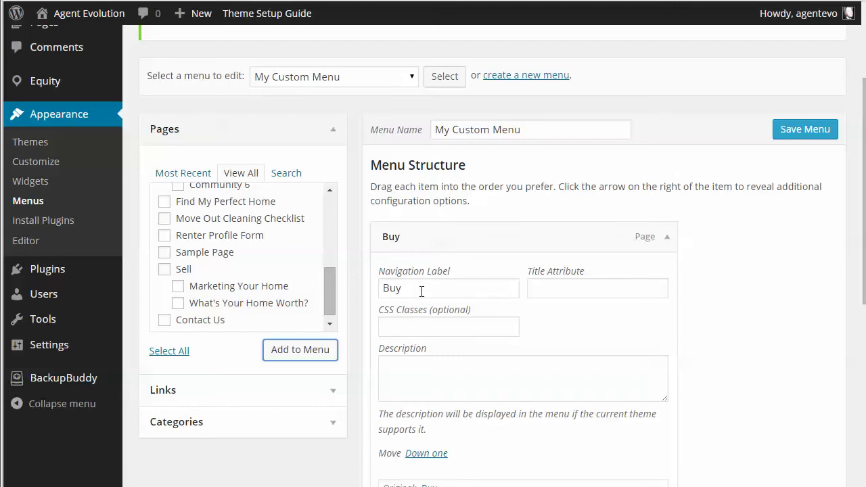
click(449, 293)
click(408, 324)
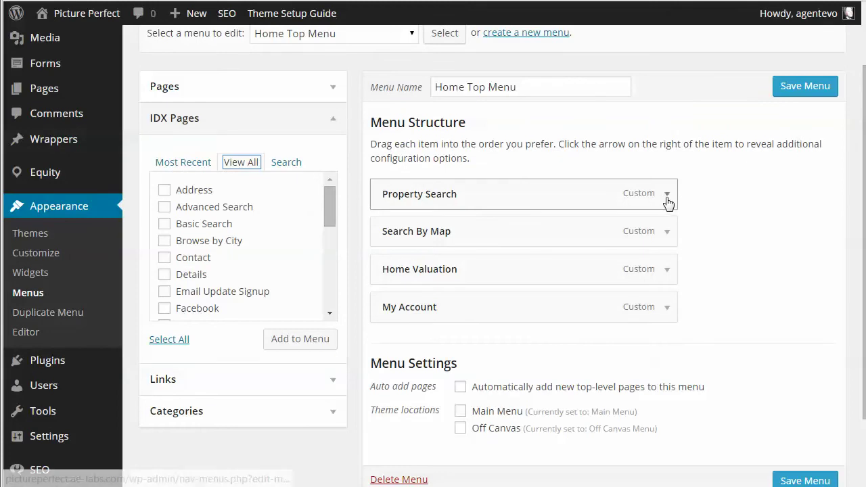
- On the Picture Perfect site, inspect the CSS class used by the Property Search item of the Home Top Menu
click(668, 196)
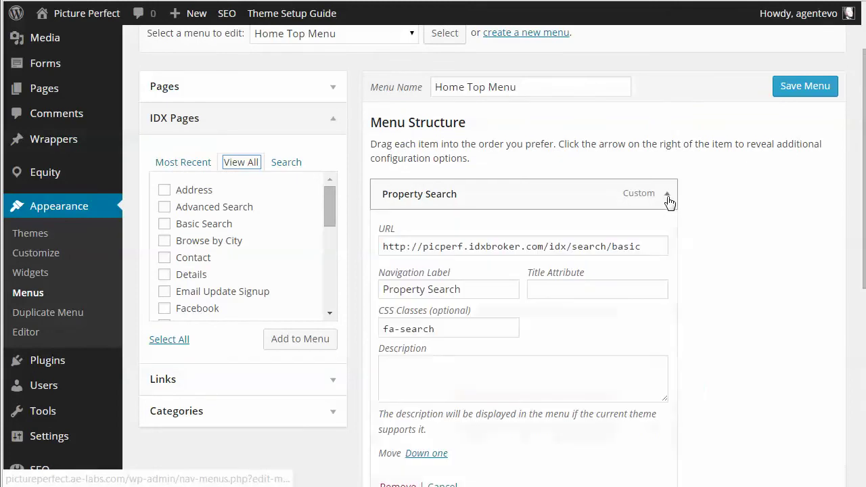
drag(448, 327, 372, 324)
click(456, 327)
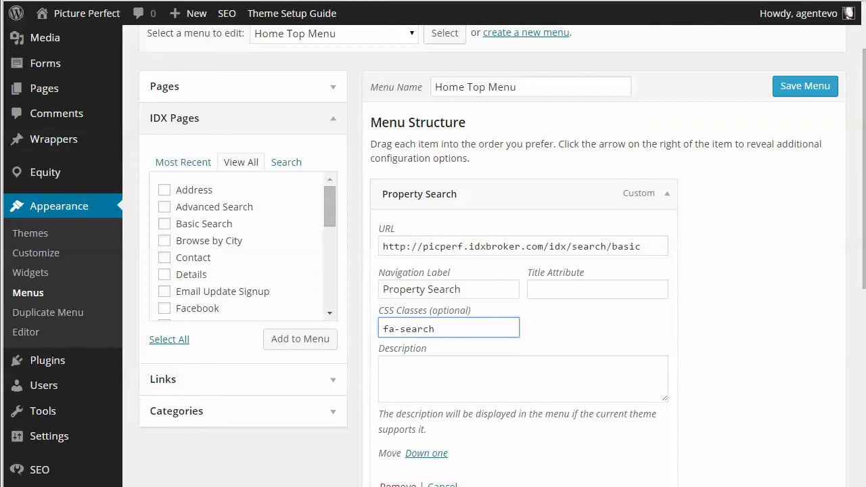
- Look up icon classes in the Font Awesome list linked from the shortcode documentation, and set the Buy item's CSS class to fa-globe
key(ctrl+Tab)
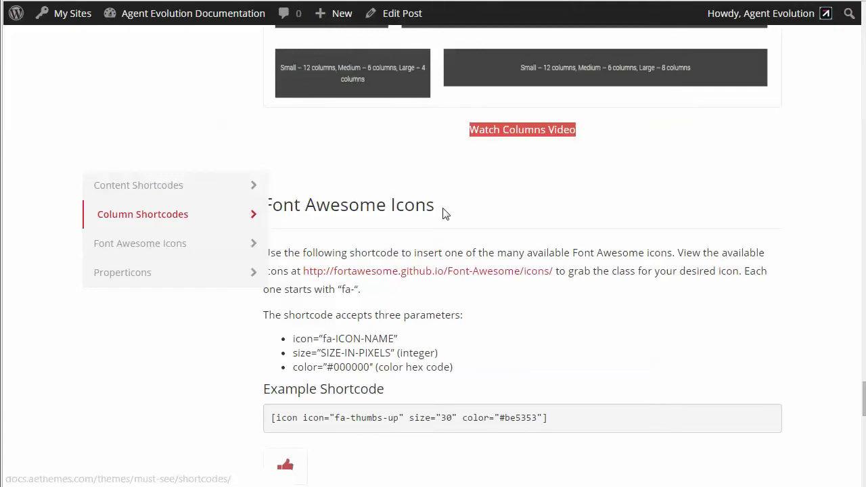
click(402, 273)
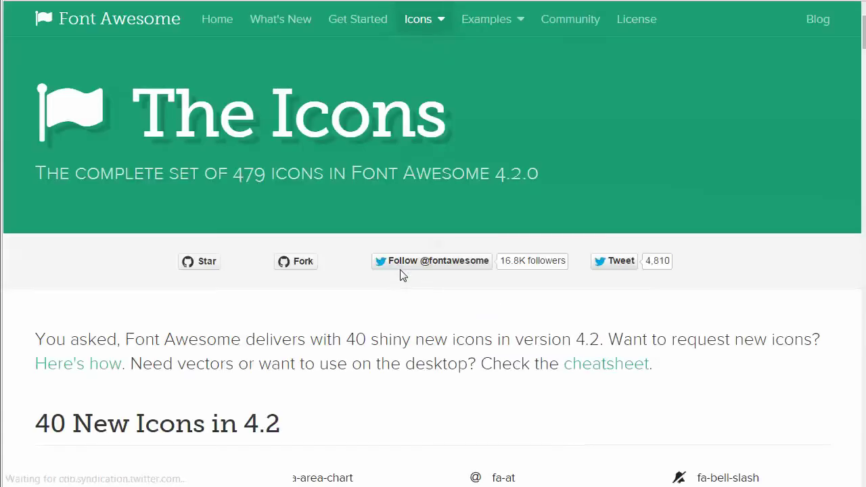
scroll(498, 324, down, 4)
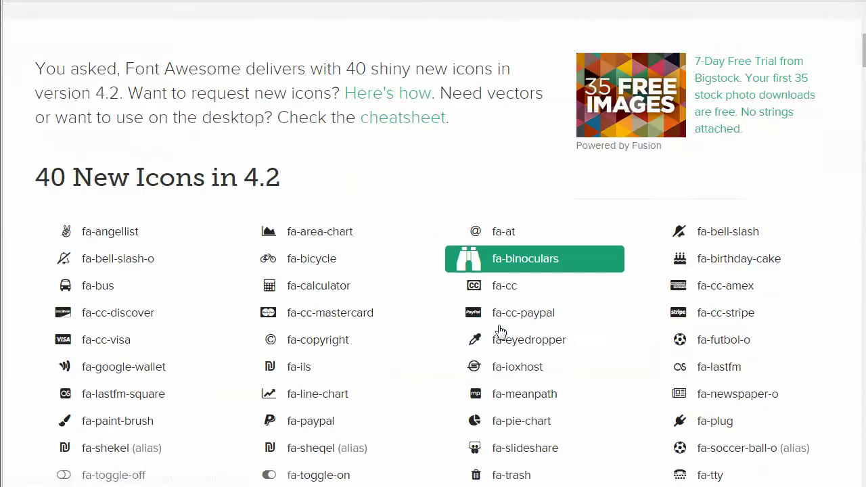
scroll(608, 334, down, 5)
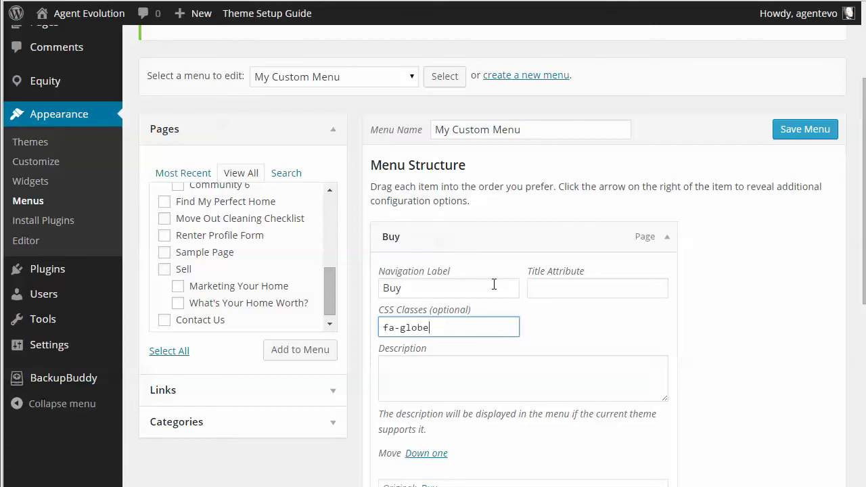
- Set the Sell menu item's CSS class to fa-home
scroll(494, 284, down, 3)
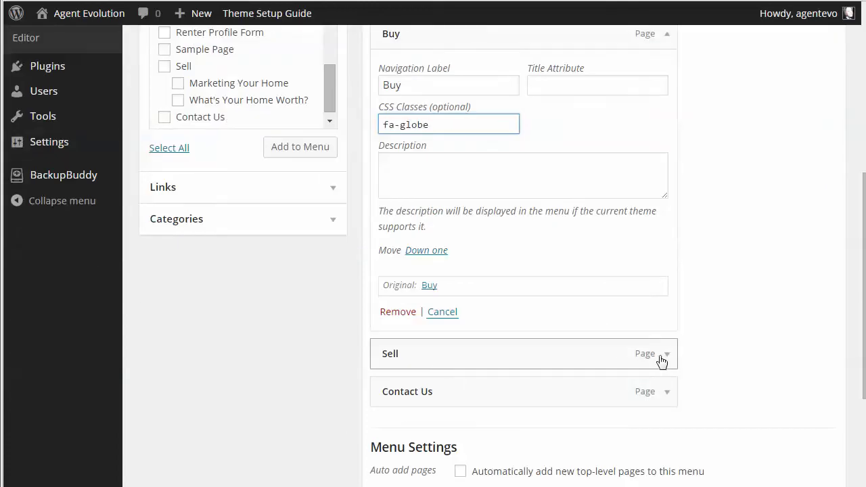
click(664, 357)
scroll(746, 344, down, 4)
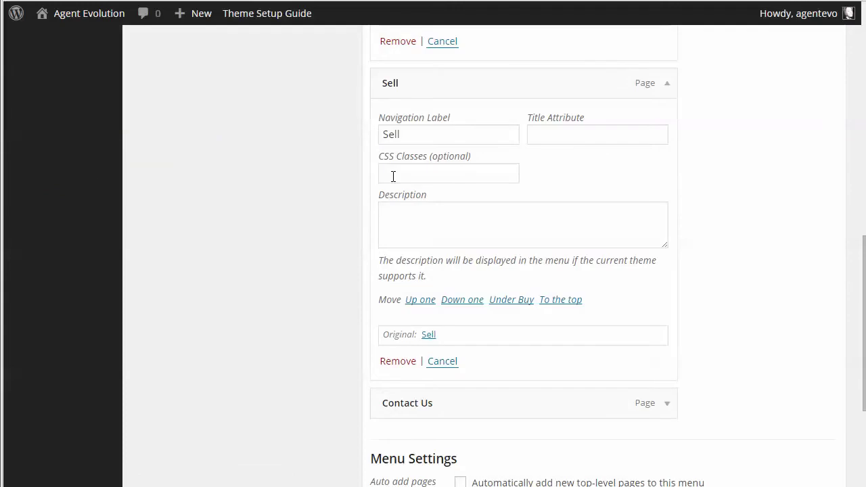
click(393, 174)
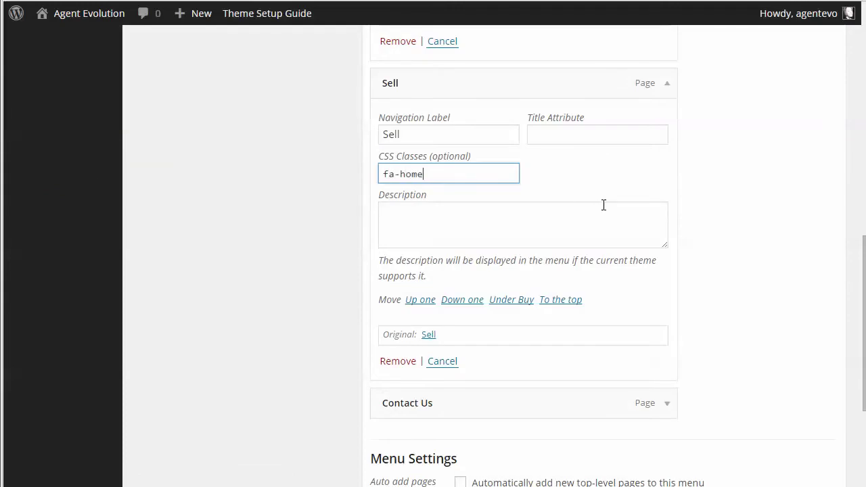
- Set the Contact Us item's CSS class to the Font Awesome envelope icon and save the menu
click(666, 403)
scroll(724, 382, down, 5)
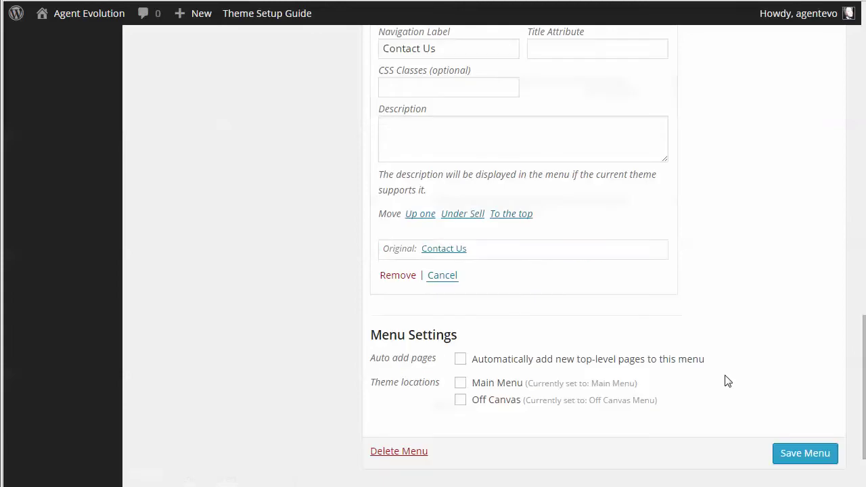
click(402, 83)
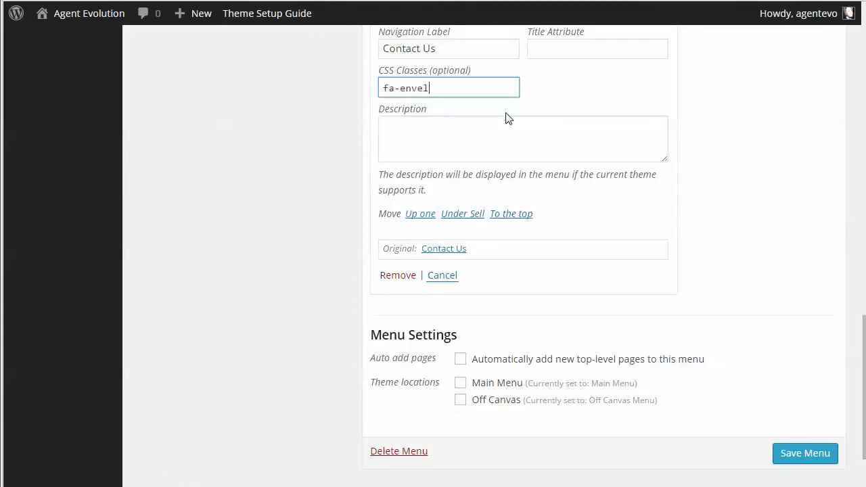
click(805, 454)
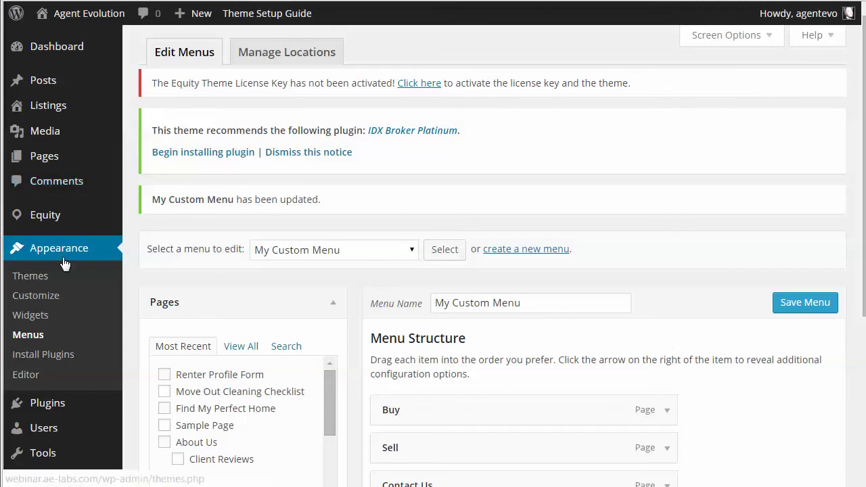
- Add an Equity - Custom Menu widget to the Home Top widget area
click(31, 315)
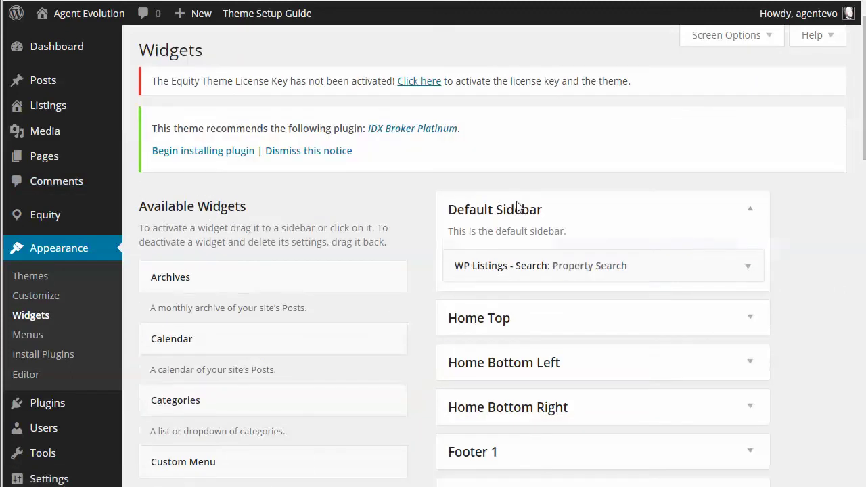
scroll(737, 301, down, 3)
click(748, 187)
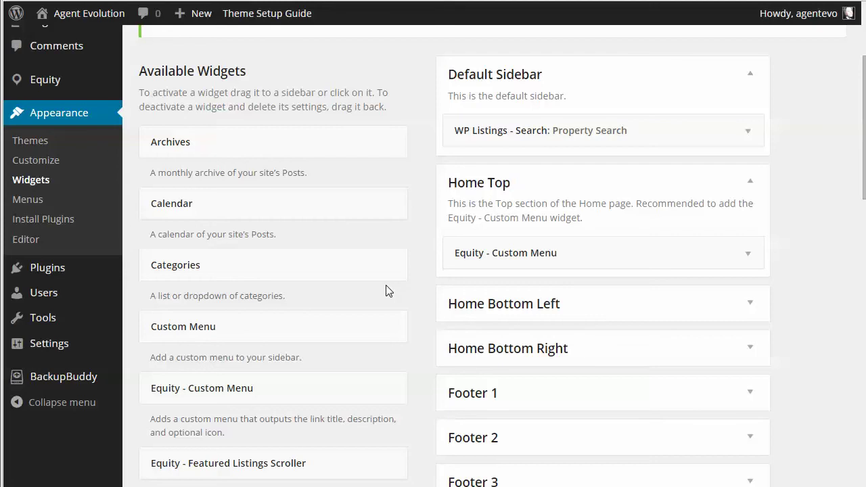
scroll(389, 289, down, 1)
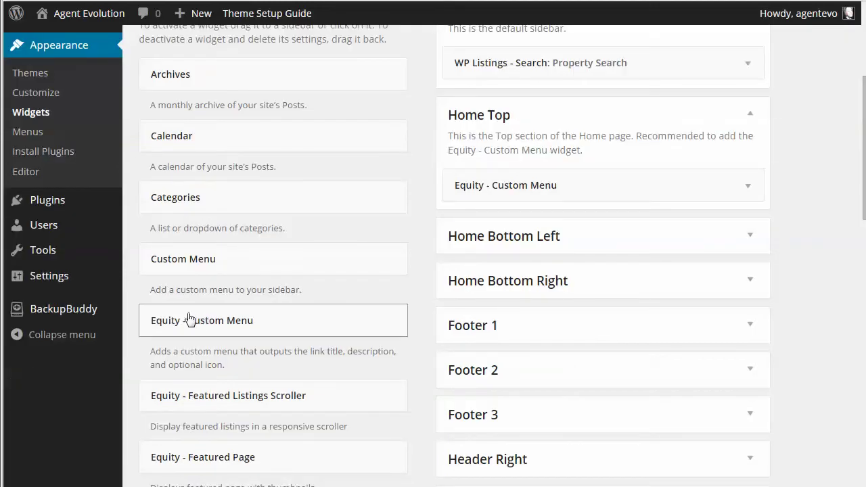
drag(165, 319, 528, 230)
- Choose My Custom Menu in the newly added Equity - Custom Menu widget and remove that widget from the Home Top area
click(474, 278)
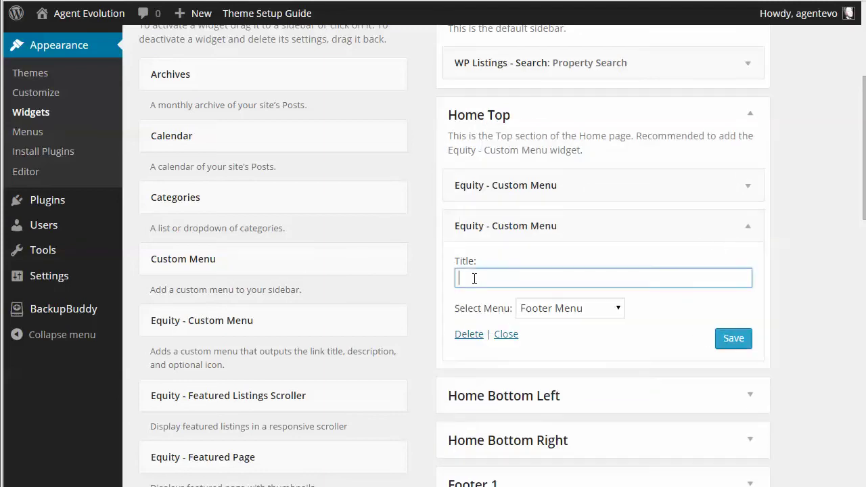
click(564, 307)
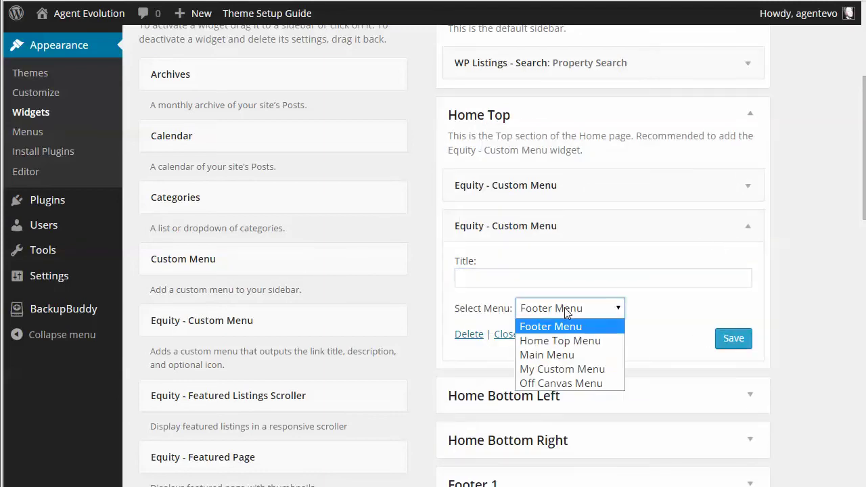
click(572, 368)
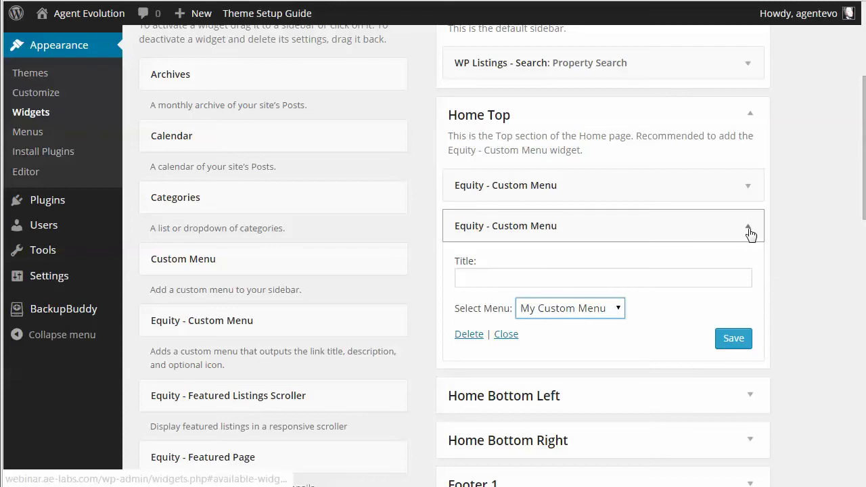
click(694, 237)
drag(666, 223, 284, 186)
- Set the remaining Home Top custom menu widget to Home Top Menu, save it and check the icon menu on the home page
click(748, 193)
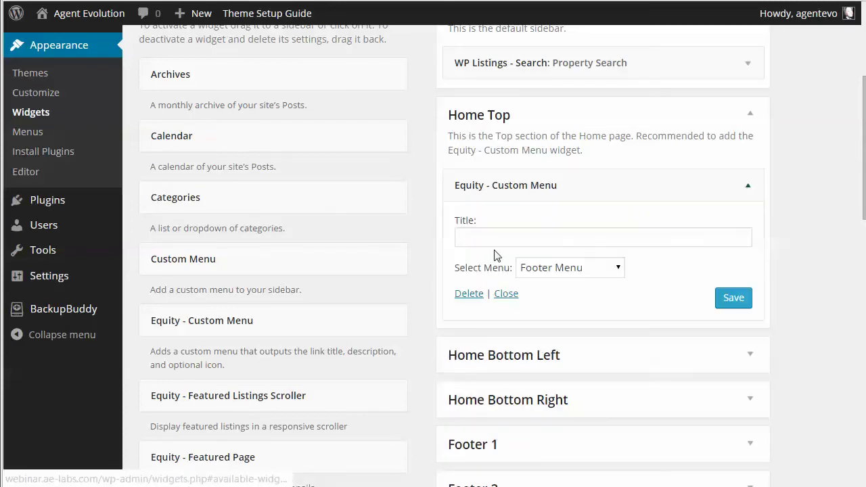
click(586, 267)
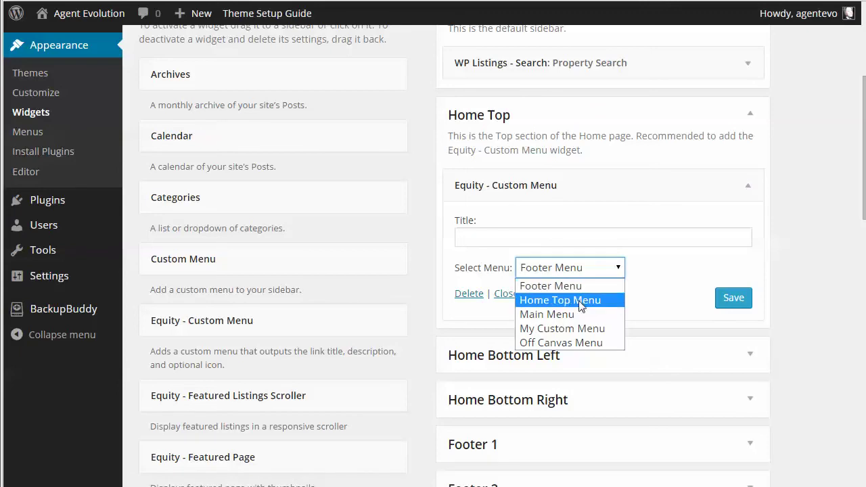
click(559, 300)
click(733, 300)
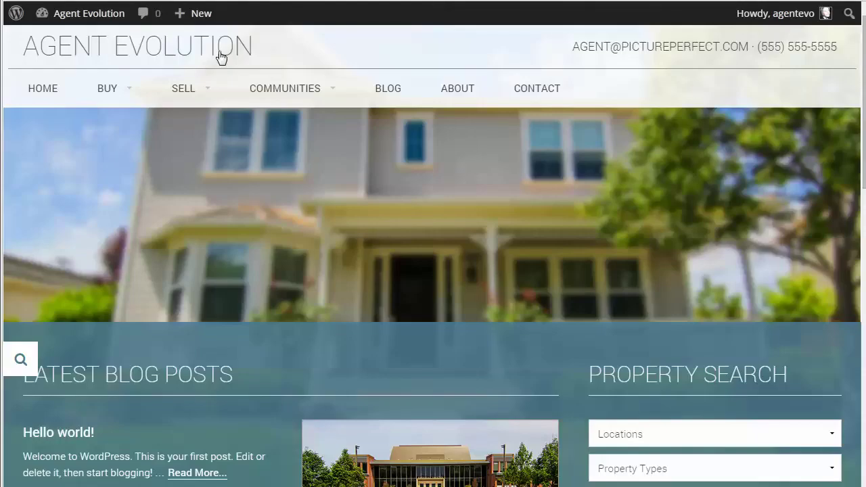
mouse_move(276, 85)
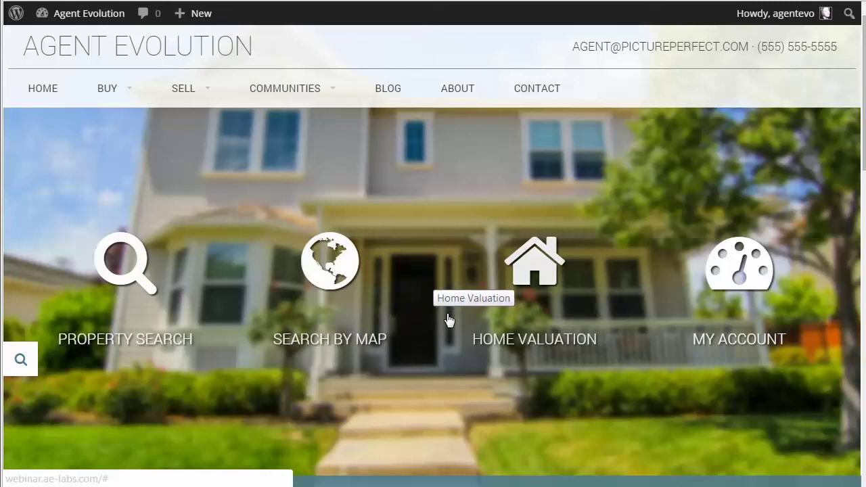
scroll(449, 319, down, 5)
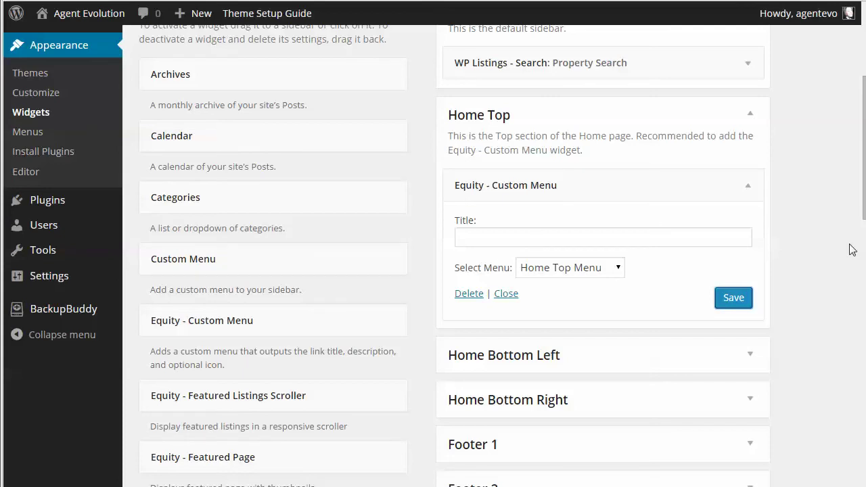
- Expand the Home Bottom Left and Home Bottom Right widget areas
scroll(847, 249, down, 3)
click(748, 152)
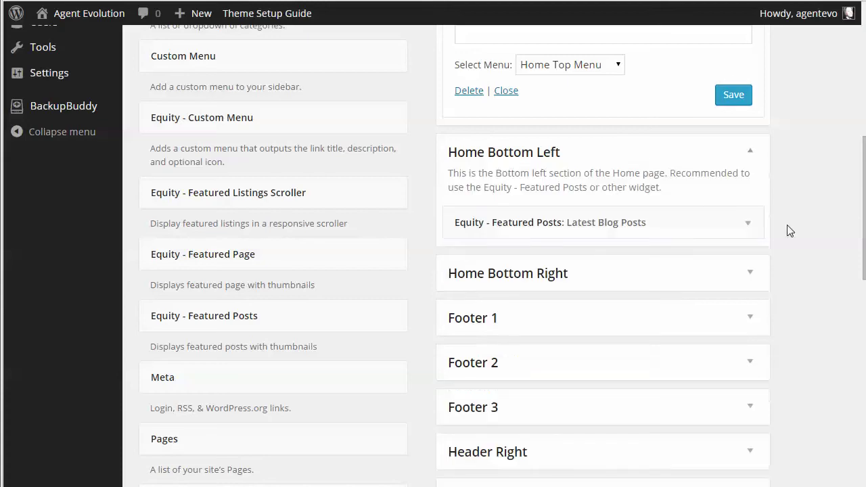
click(749, 275)
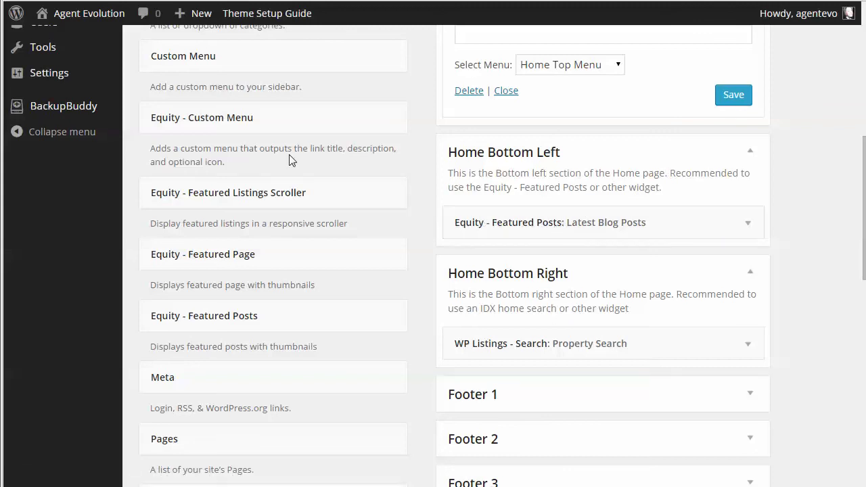
drag(206, 305, 286, 305)
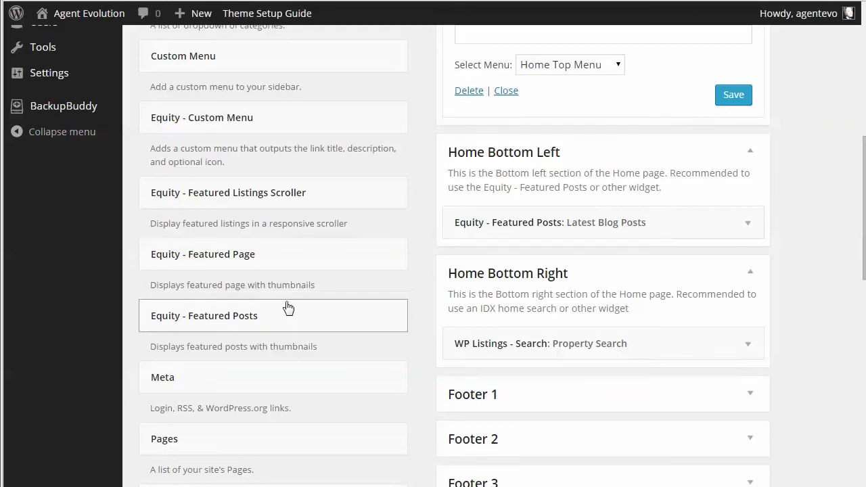
- Open the Latest Blog Posts widget in Home Bottom Left and set its number of posts to offset to 1
click(748, 224)
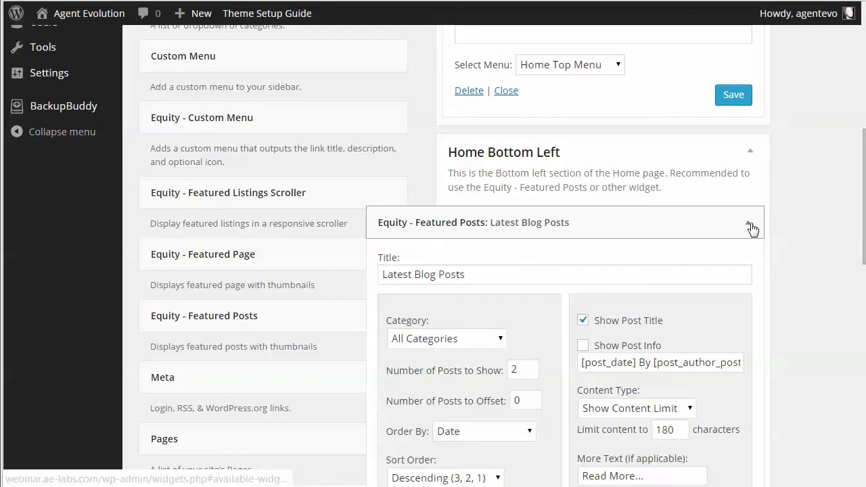
scroll(830, 288, down, 3)
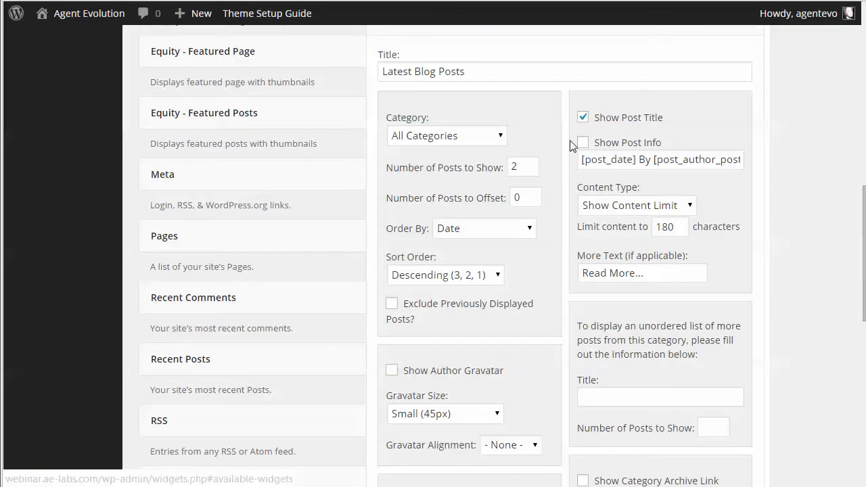
drag(481, 74, 376, 71)
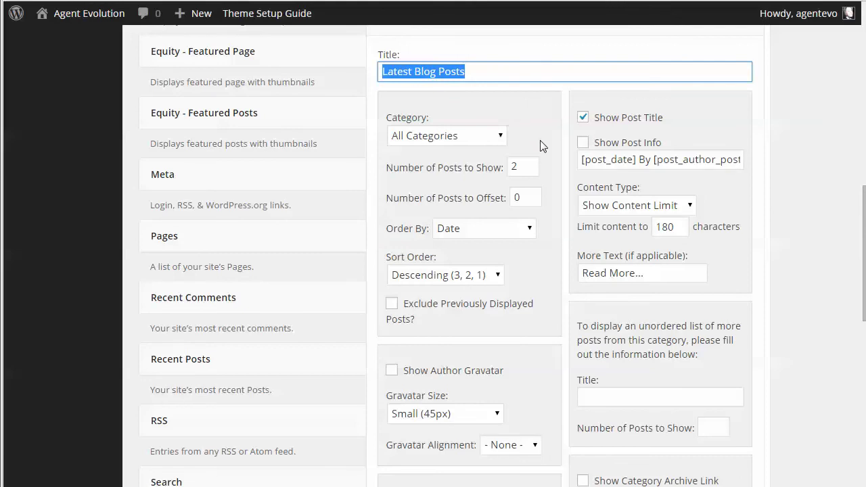
click(531, 169)
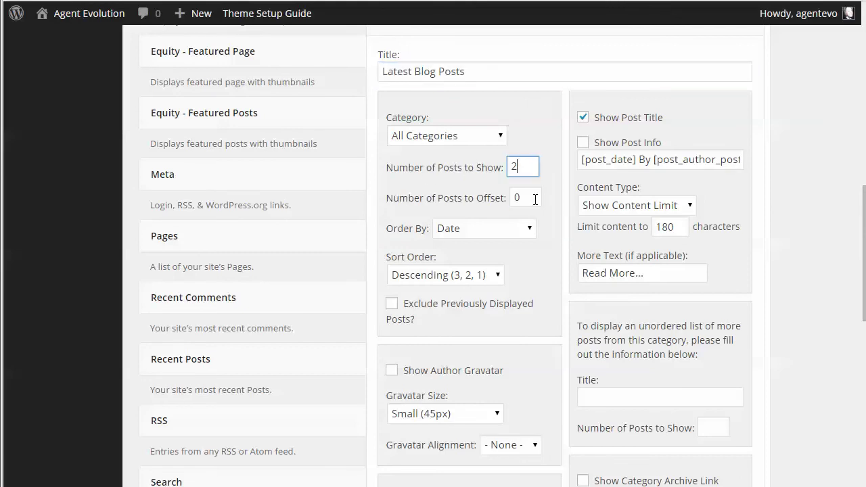
key(Tab)
text(1)
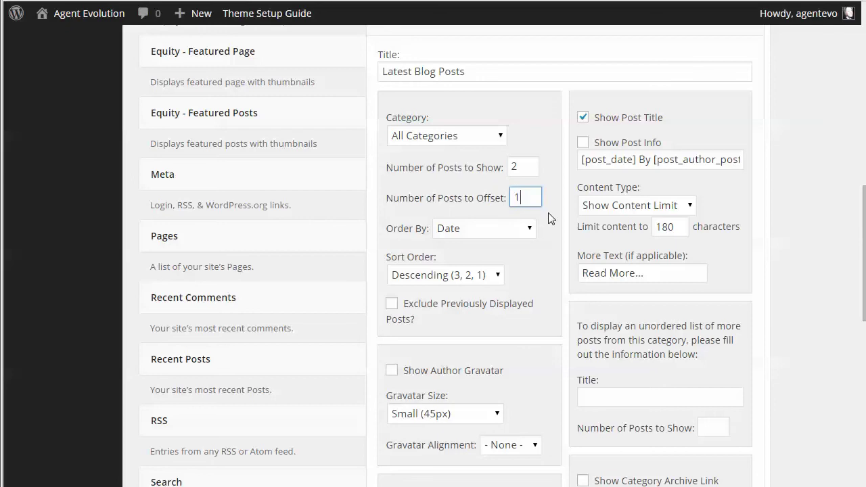
- Choose listings ( 560x380 ) as the featured image size of the Latest Blog Posts widget
scroll(551, 217, down, 3)
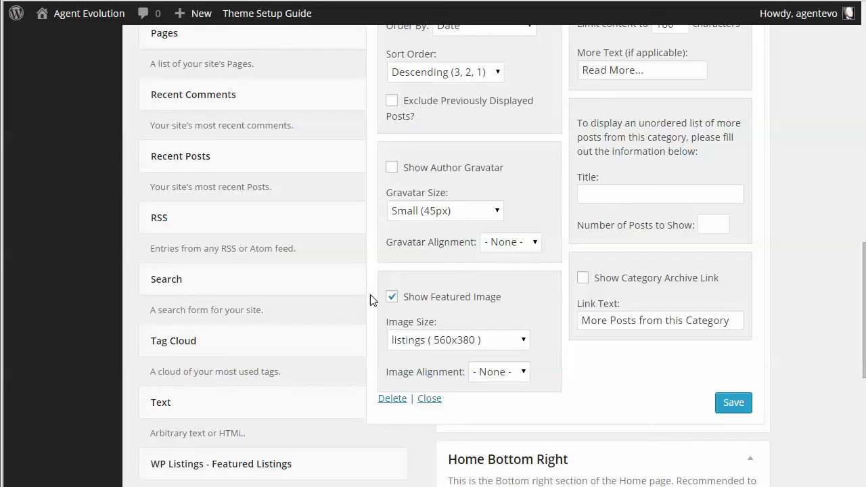
click(458, 344)
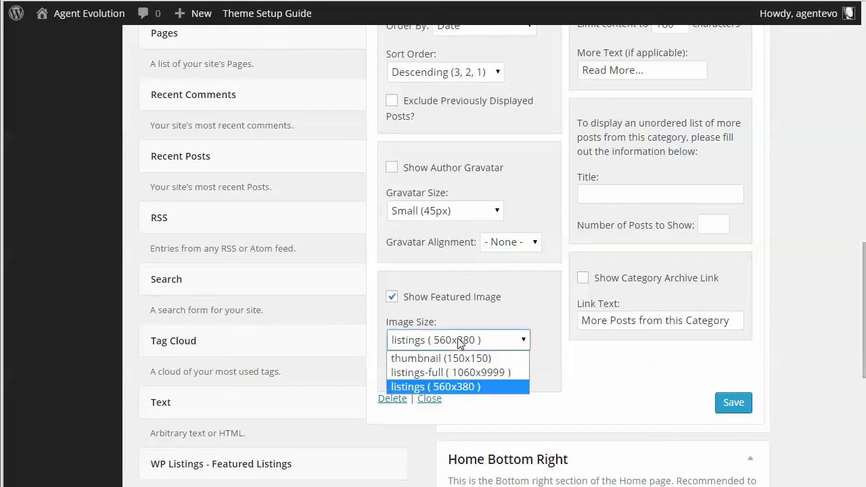
click(450, 384)
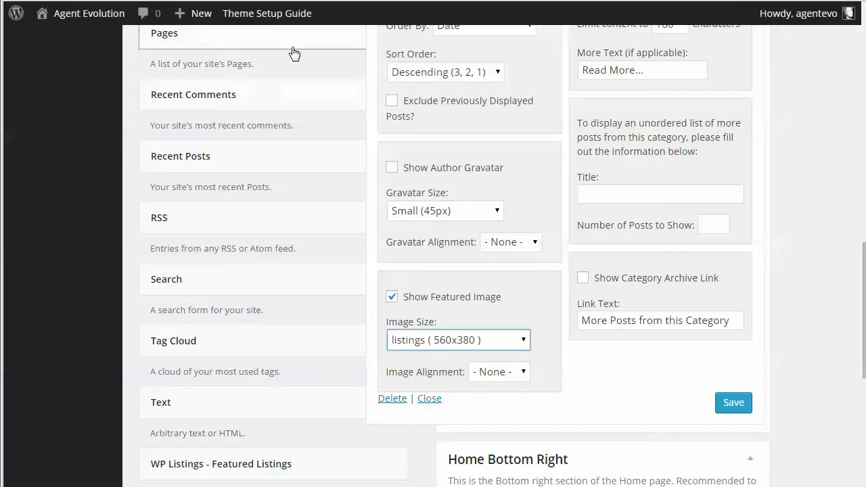
- Choose Show Content Limit as the content type of the Latest Blog Posts widget and save the widget
scroll(778, 244, up, 3)
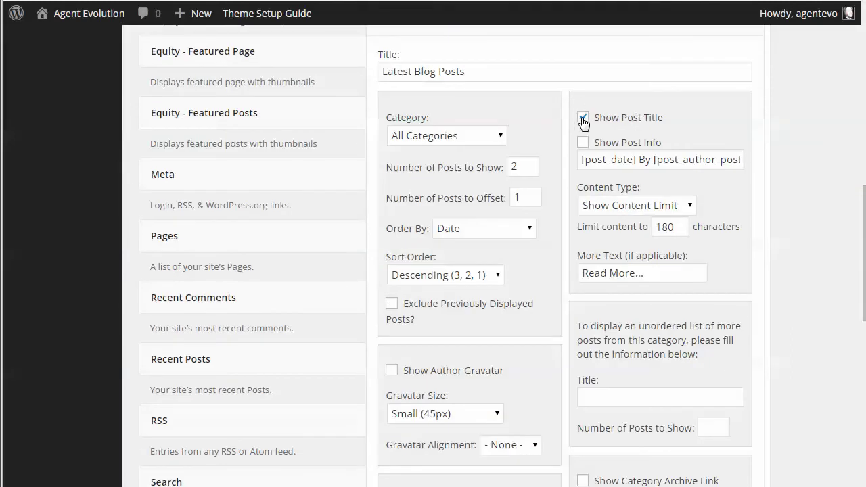
click(620, 207)
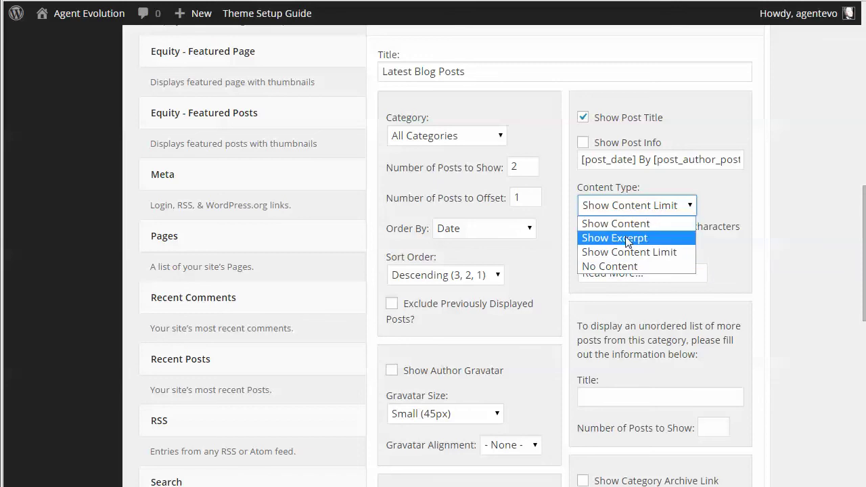
click(617, 254)
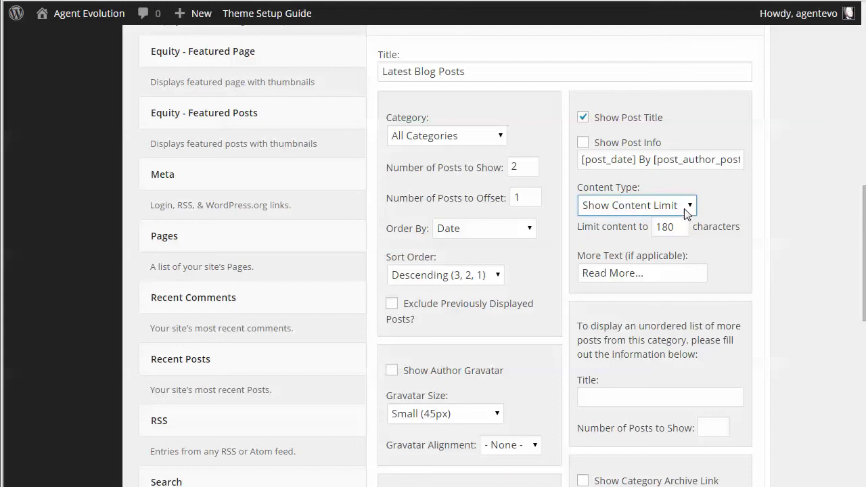
drag(679, 227, 647, 230)
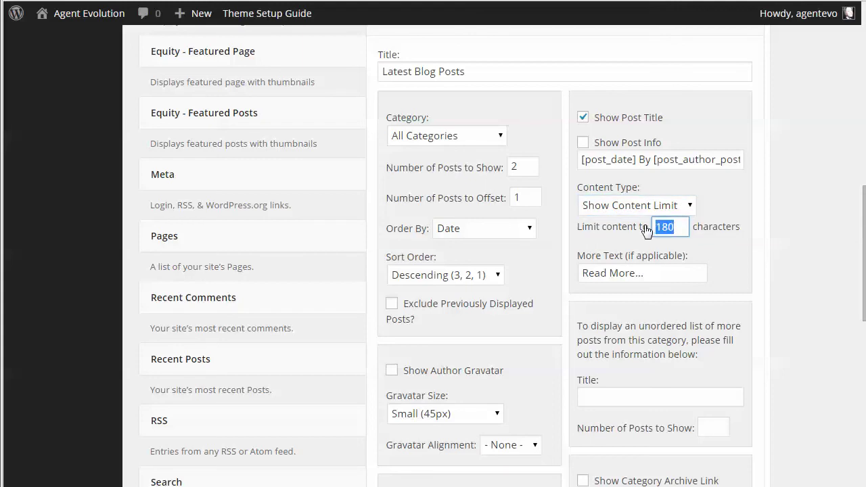
click(655, 270)
drag(654, 270, 584, 271)
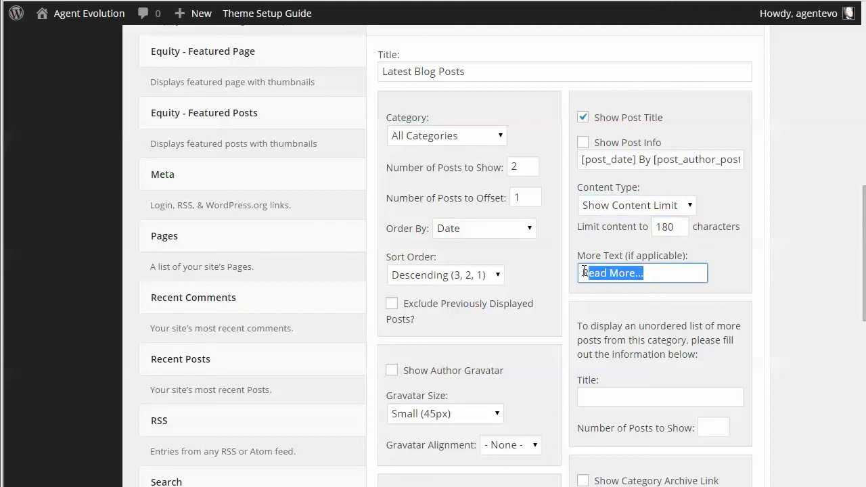
scroll(808, 298, down, 4)
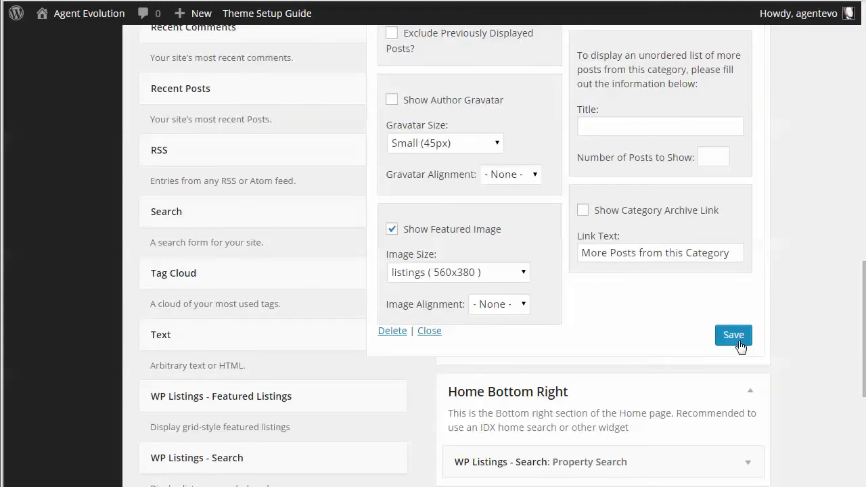
click(733, 337)
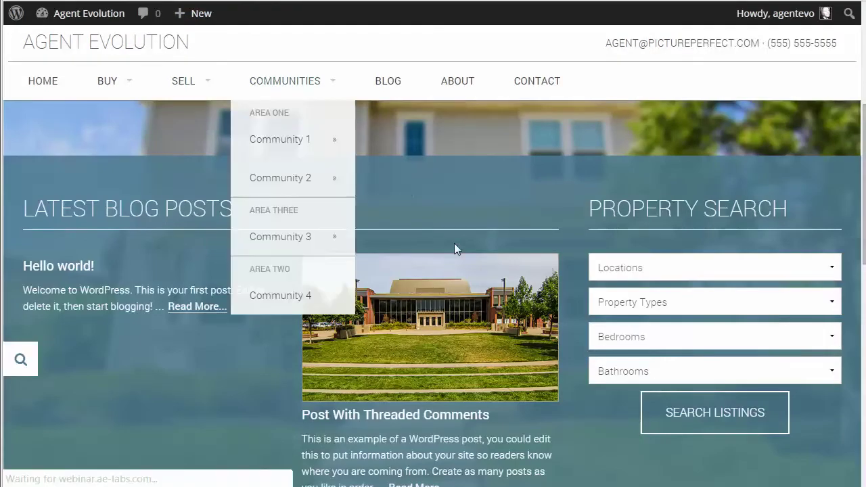
- Examine the blog posts section on the site's home page and the property search section on the Picture Perfect demo site
scroll(454, 245, down, 2)
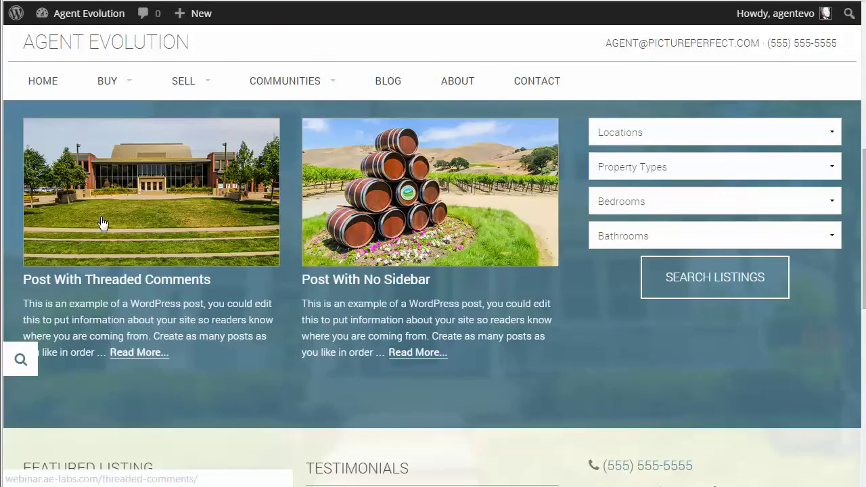
scroll(210, 224, up, 1)
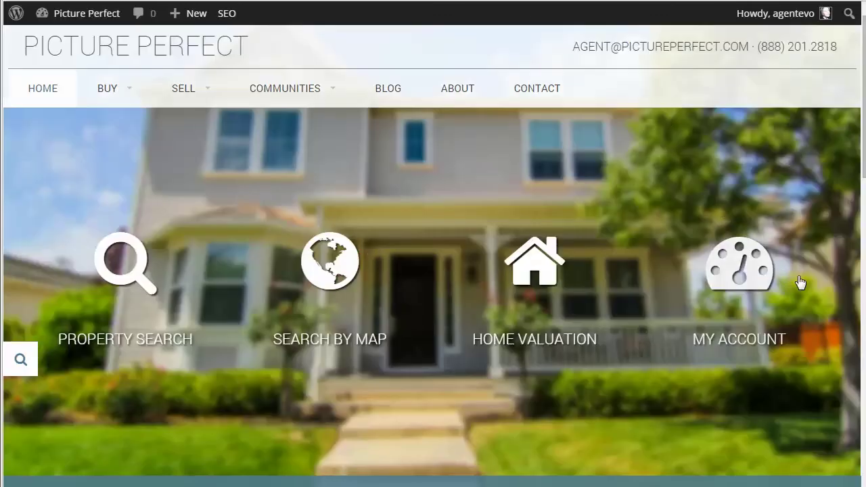
scroll(798, 282, down, 5)
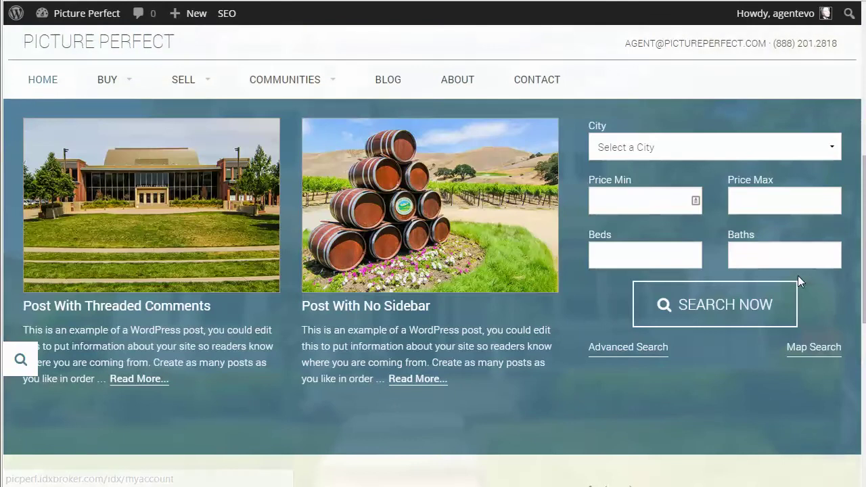
scroll(801, 270, up, 1)
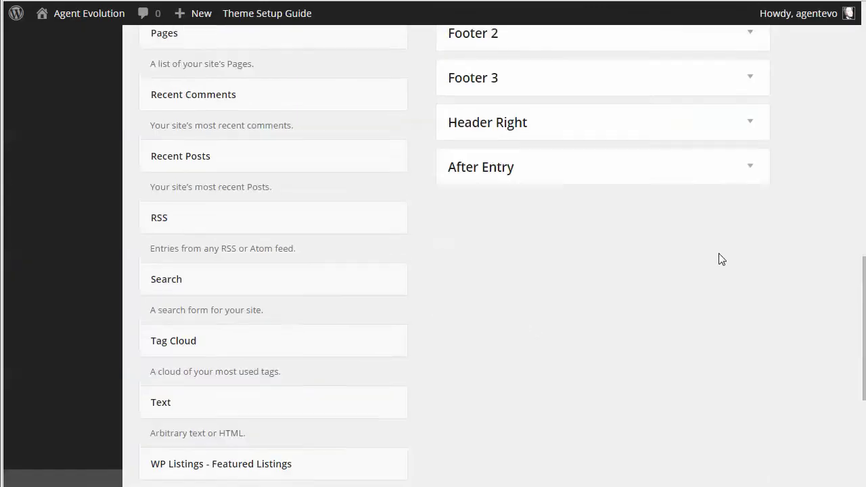
- Open the Property Search widget in Home Bottom Right and examine its title, search taxonomies and button text
scroll(720, 255, up, 4)
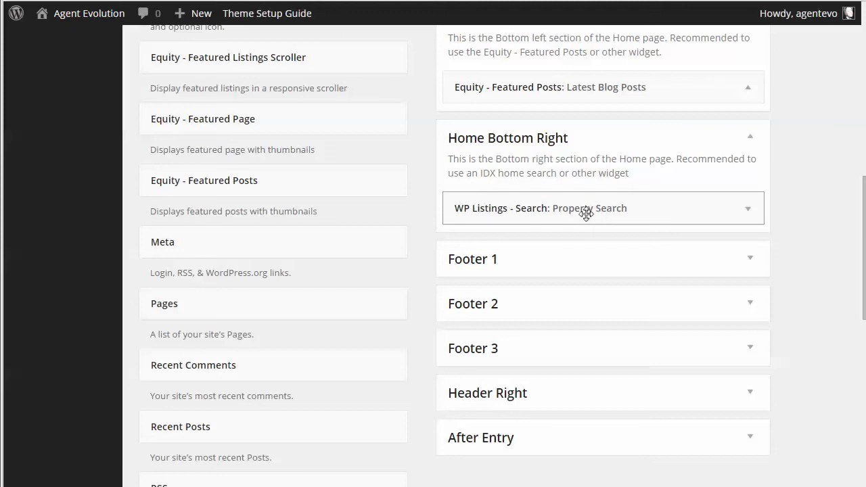
scroll(405, 263, down, 7)
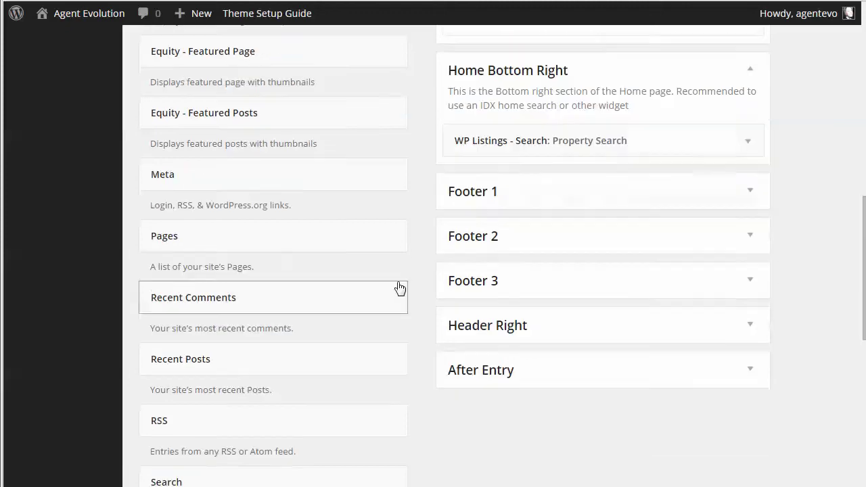
drag(294, 315, 233, 316)
scroll(609, 294, up, 10)
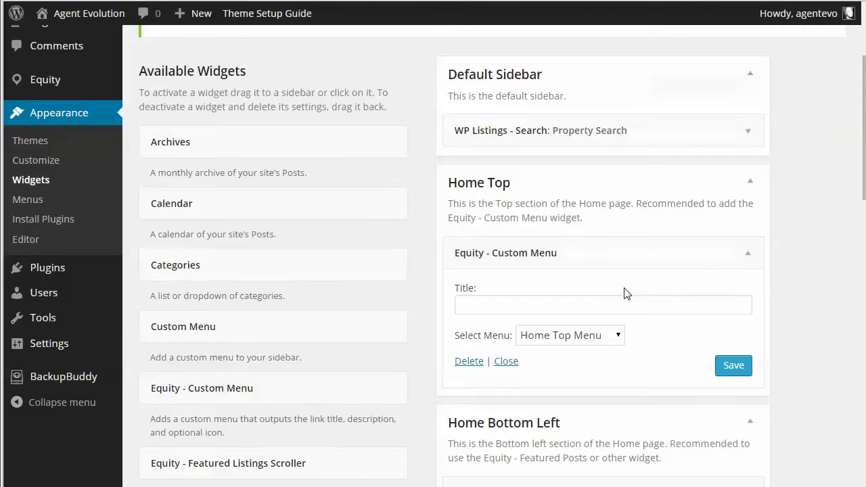
scroll(701, 313, down, 6)
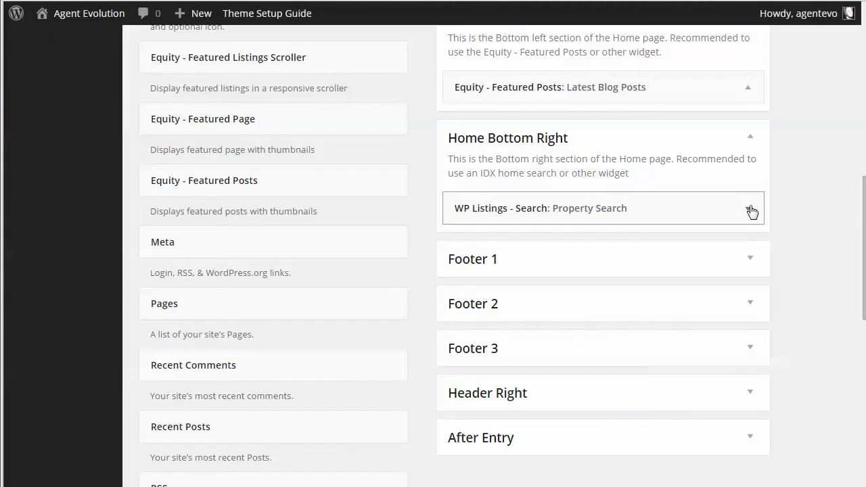
click(751, 210)
drag(554, 261, 457, 262)
scroll(654, 326, down, 3)
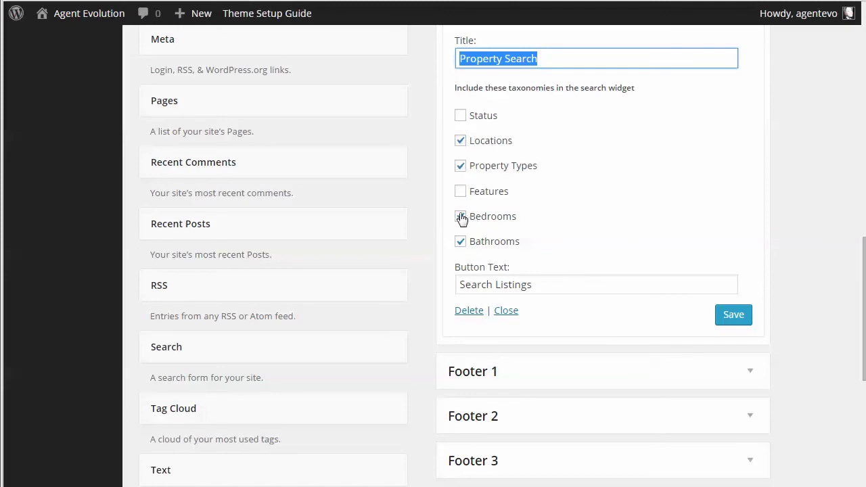
- Check the Property Search widget's button text and examine the Locations choices in the property search on the Agent Evolution home page
drag(546, 285, 441, 279)
click(545, 283)
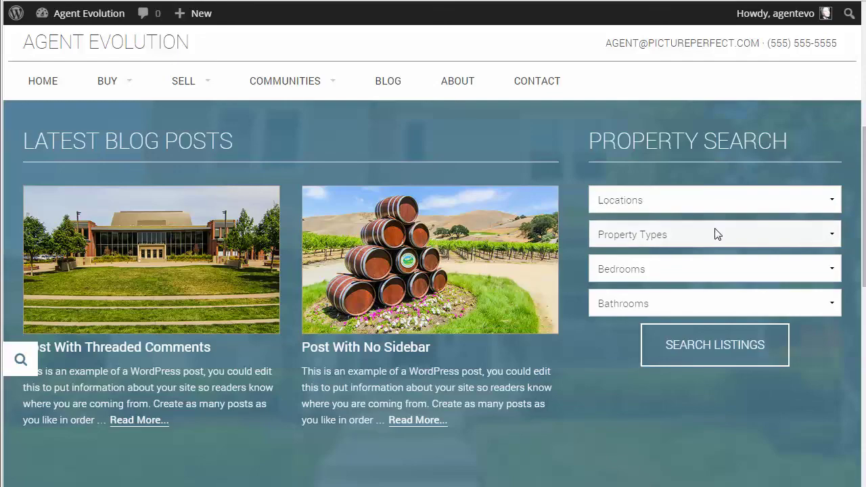
click(685, 202)
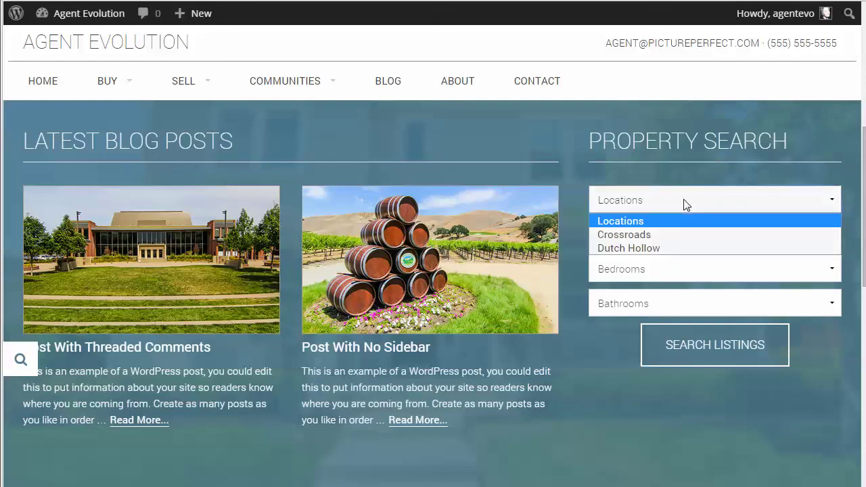
click(665, 268)
click(543, 137)
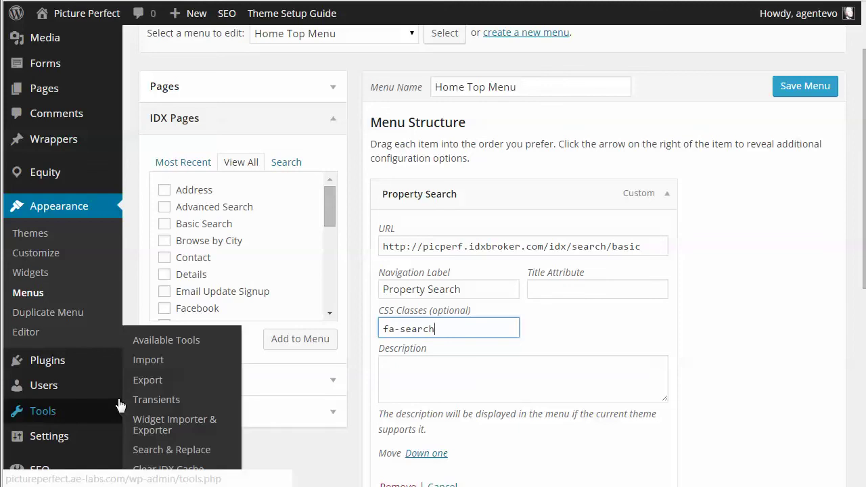
- Open the widget settings of the Picture Perfect demo site and expand the IDX Quick Search widget in Home Bottom Right
click(41, 274)
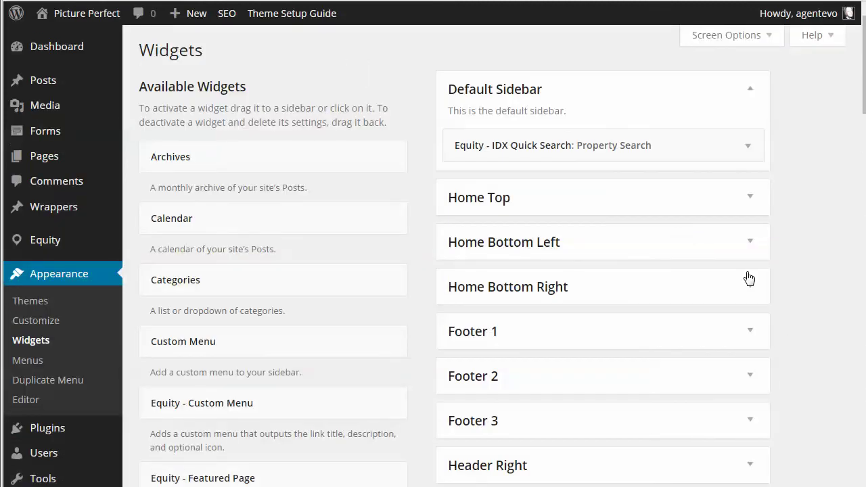
click(748, 288)
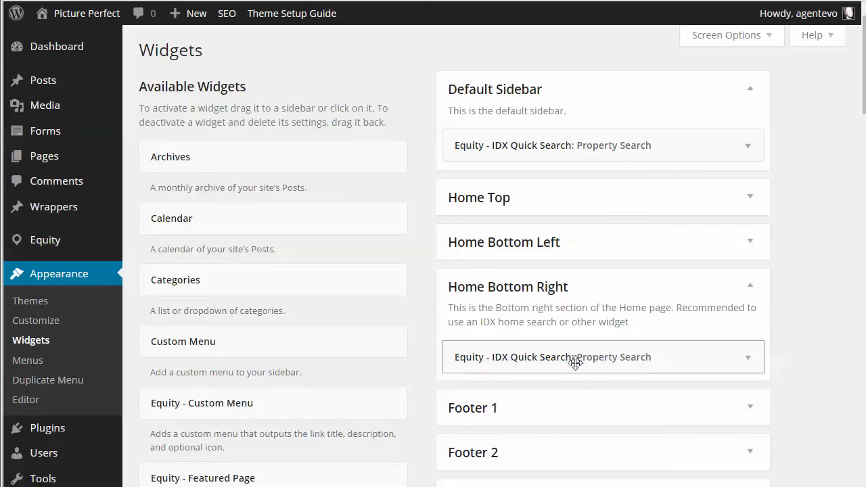
scroll(809, 350, down, 2)
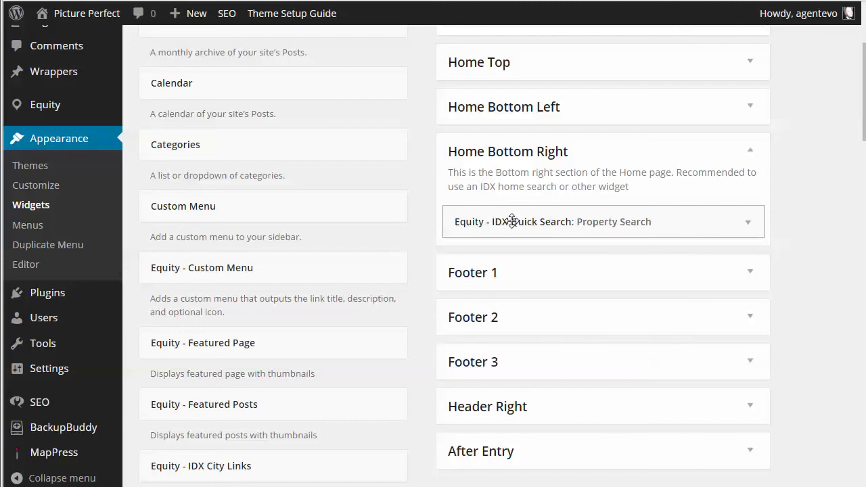
click(748, 224)
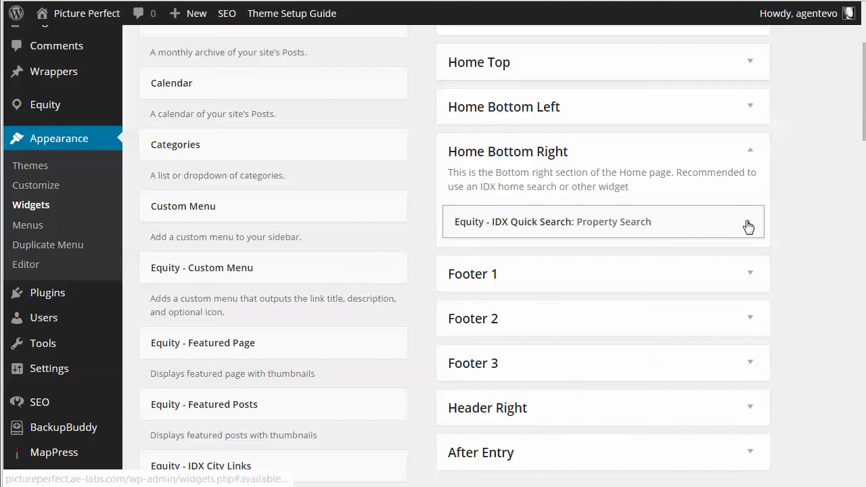
scroll(838, 318, down, 1)
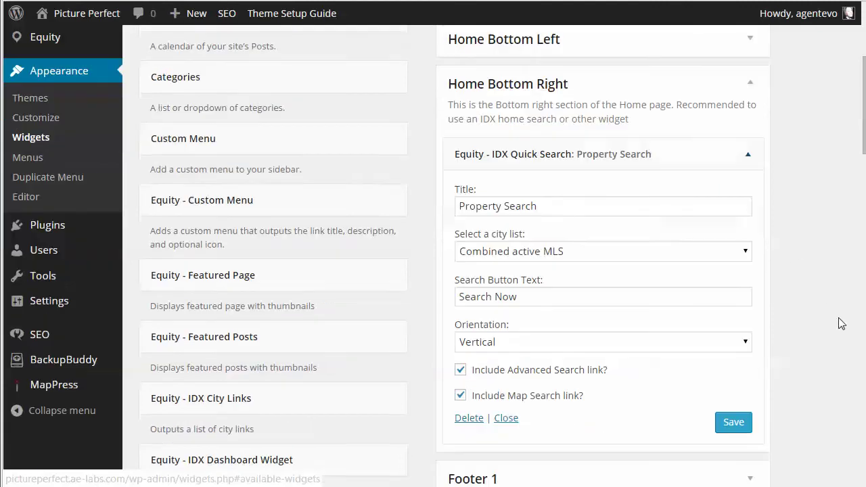
- Examine the IDX Quick Search widget's title, city list and orientation options
click(545, 207)
triple_click(545, 207)
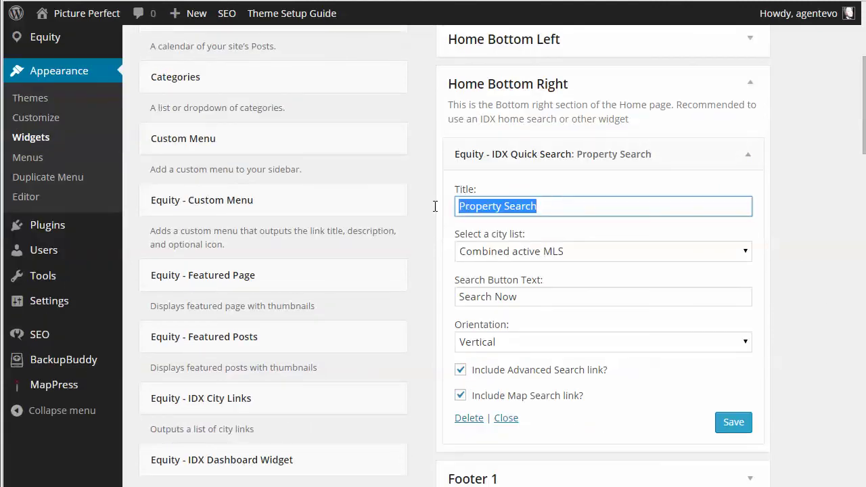
click(574, 252)
click(572, 252)
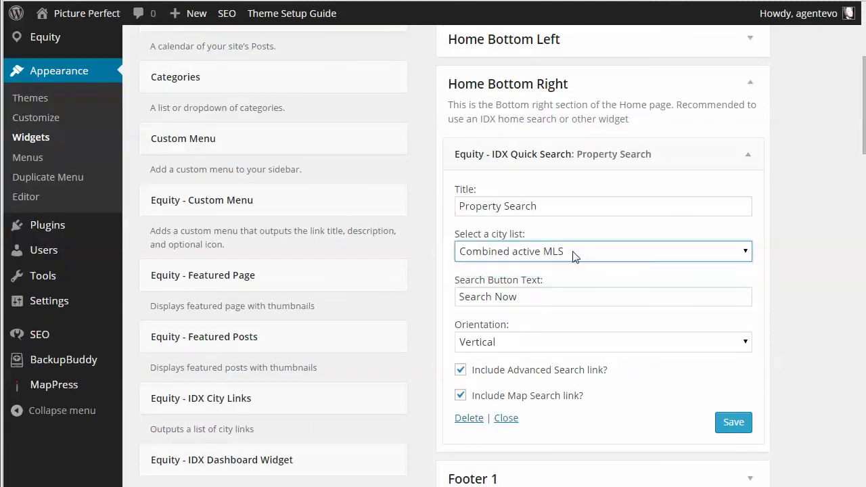
click(572, 252)
click(574, 252)
scroll(574, 252, down, 1)
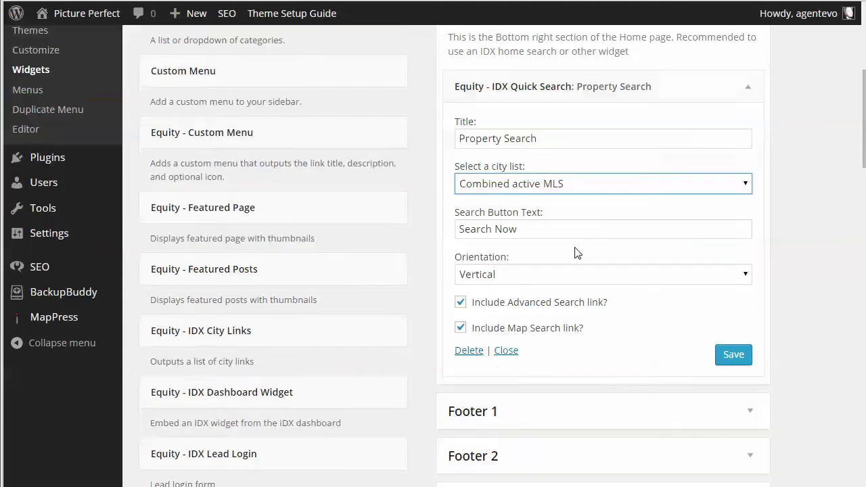
click(514, 274)
click(503, 293)
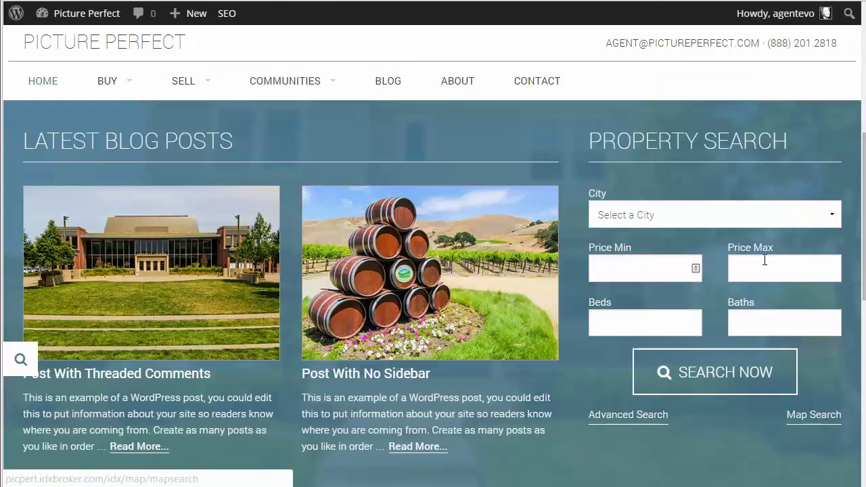
- Examine the City choices in the property search on the Picture Perfect home page, then return to the icon menu
click(722, 218)
scroll(721, 309, down, 20)
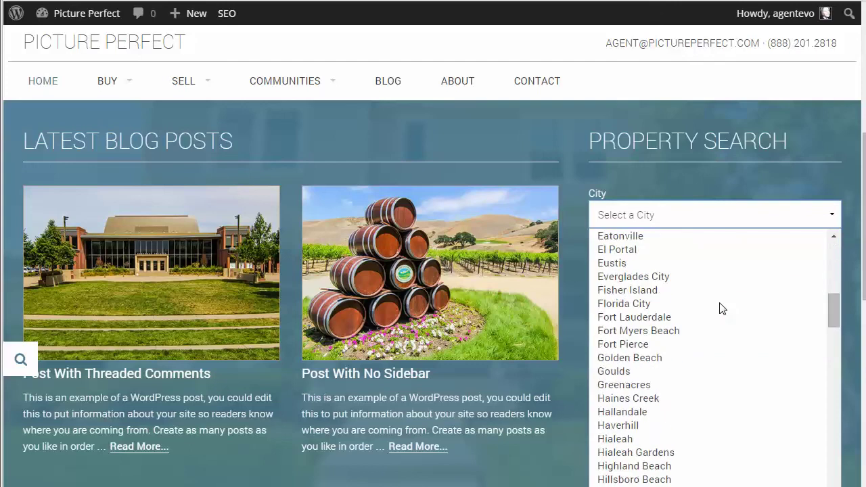
scroll(722, 309, down, 10)
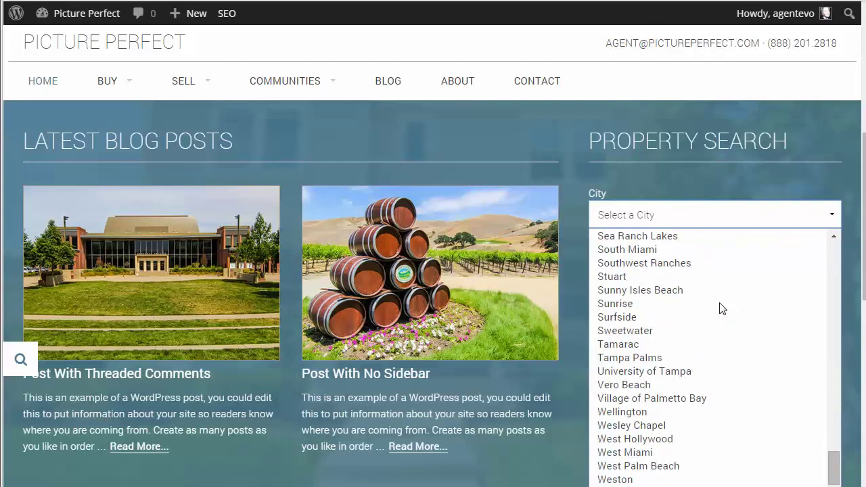
scroll(720, 309, up, 20)
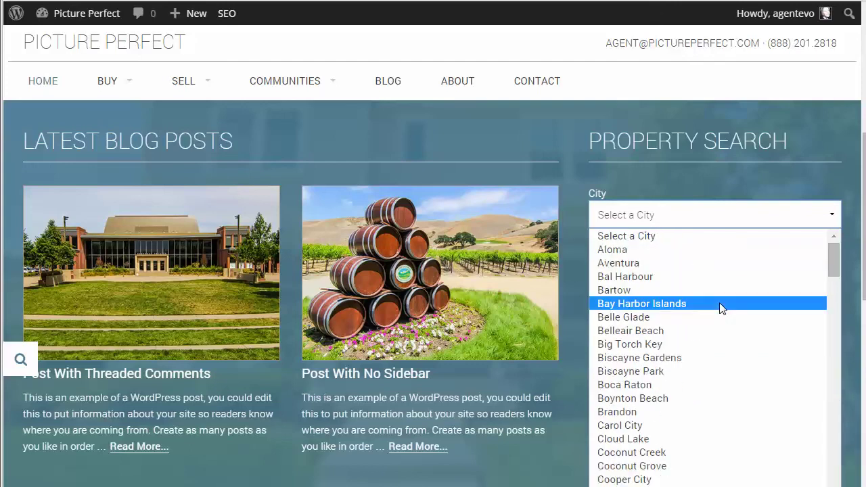
click(704, 213)
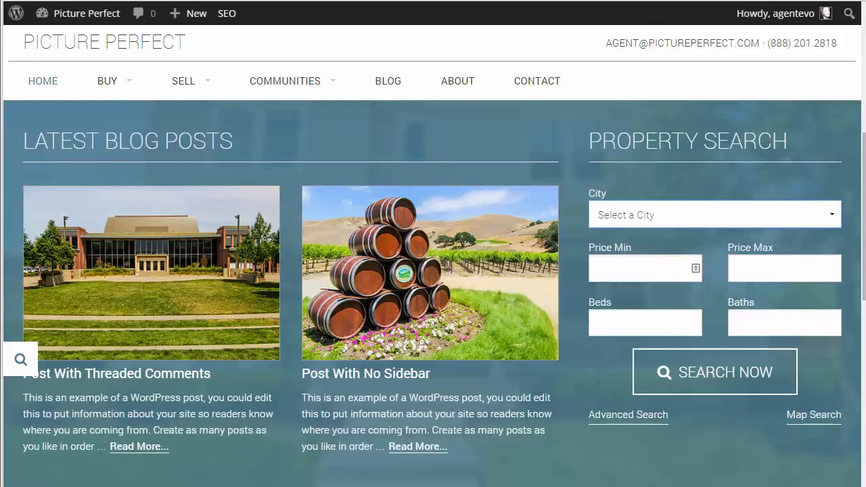
scroll(478, 134, up, 4)
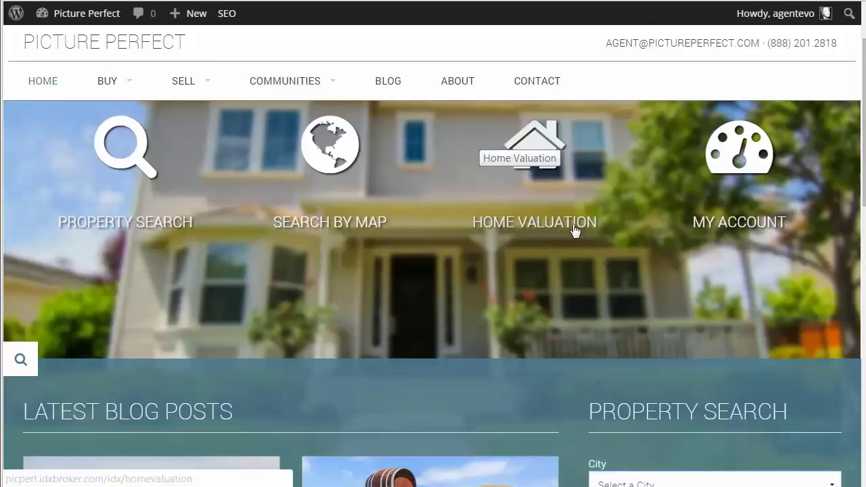